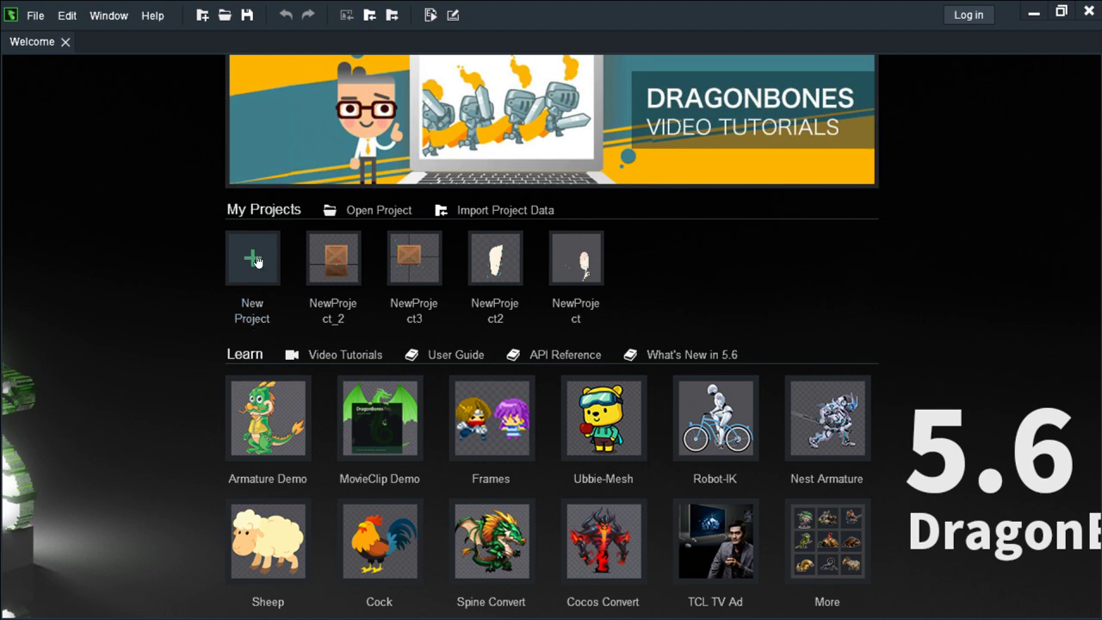
Step: Create a new animation project
{"action": "left_click", "coordinate": [252, 258]}
{"action": "left_click", "coordinate": [505, 261]}
{"action": "left_click", "coordinate": [617, 414]}
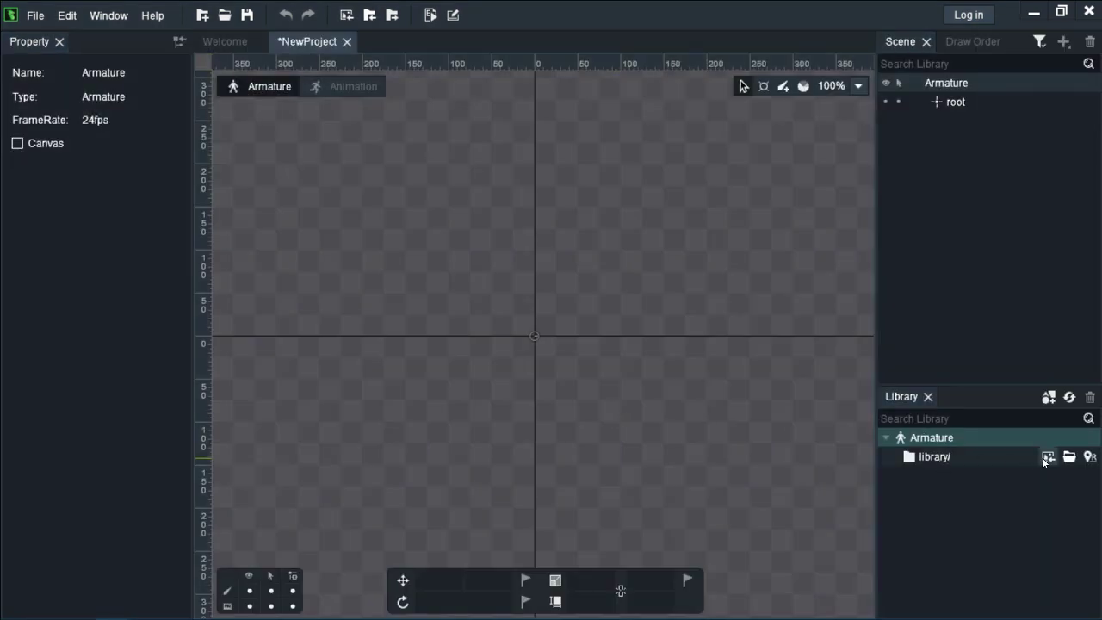
Step: Import wooden-box.png into the library and place it at the canvas centre
{"action": "left_click", "coordinate": [1021, 454]}
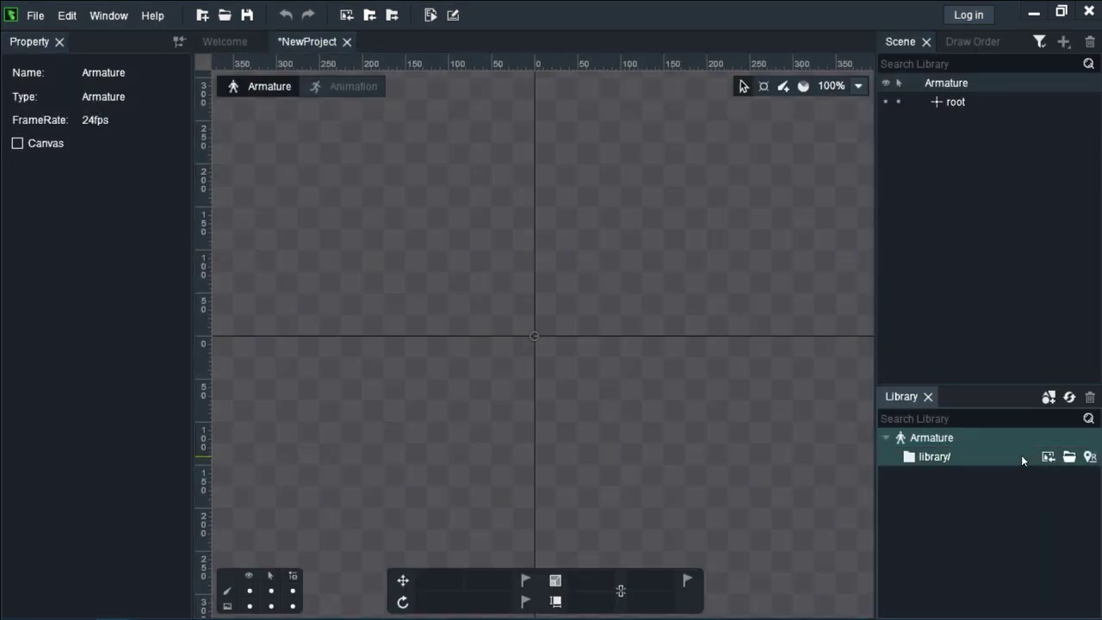
{"action": "left_click", "coordinate": [1041, 457]}
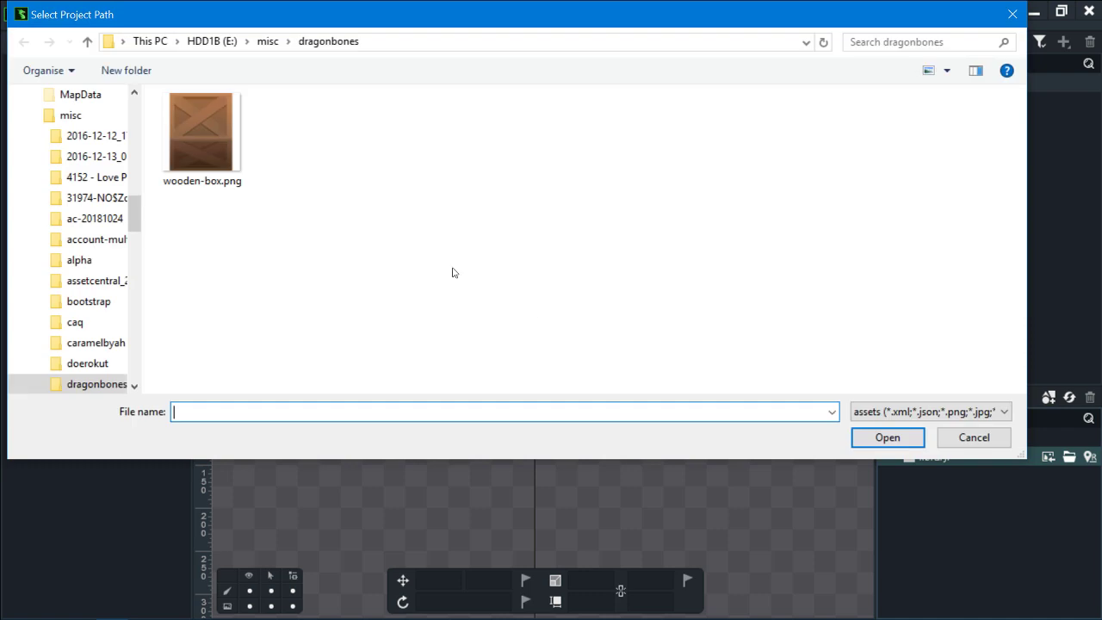
{"action": "double_click", "coordinate": [195, 147]}
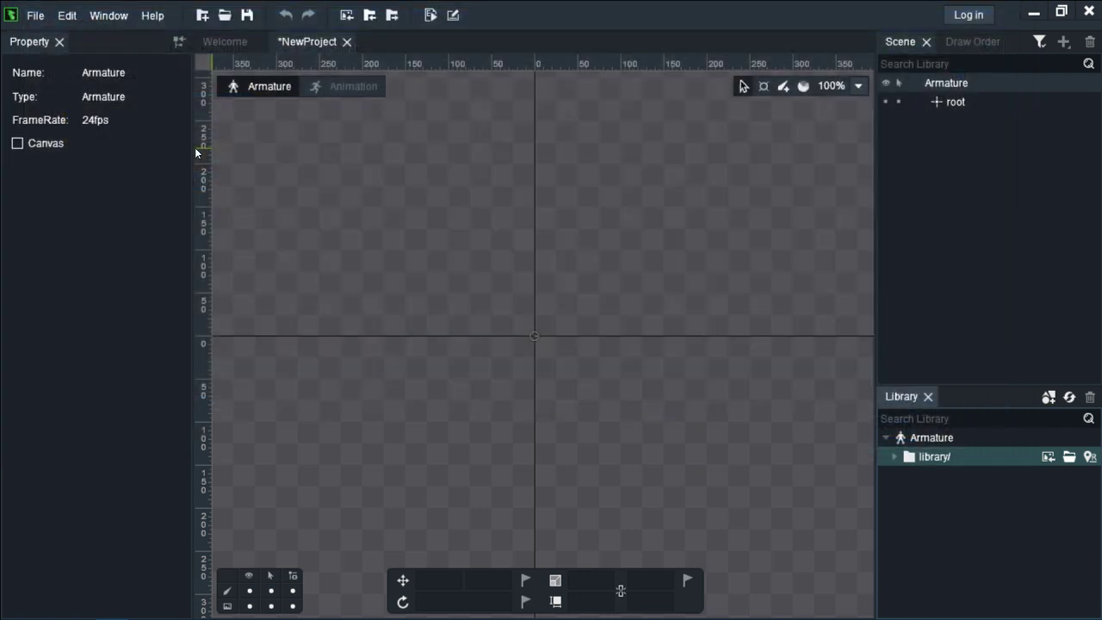
{"action": "left_click", "coordinate": [887, 456]}
{"action": "left_click_drag", "start_coordinate": [921, 475], "coordinate": [530, 318]}
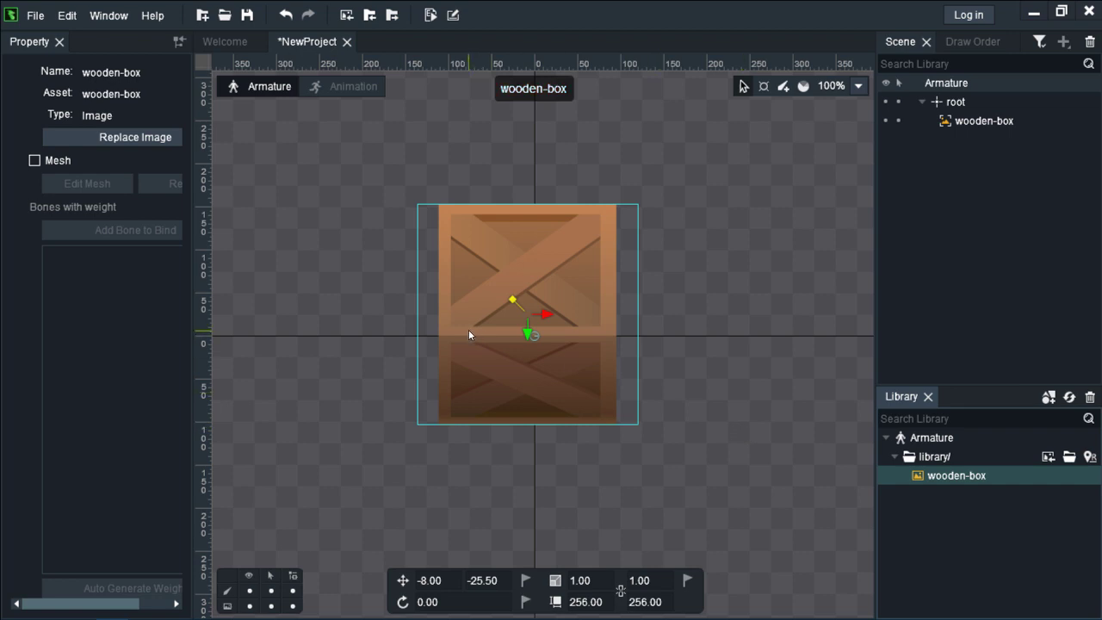
Step: Convert the wooden-box sprite to a mesh, enter Edit Mesh, and turn on vertex Create
{"action": "left_click", "coordinate": [35, 160]}
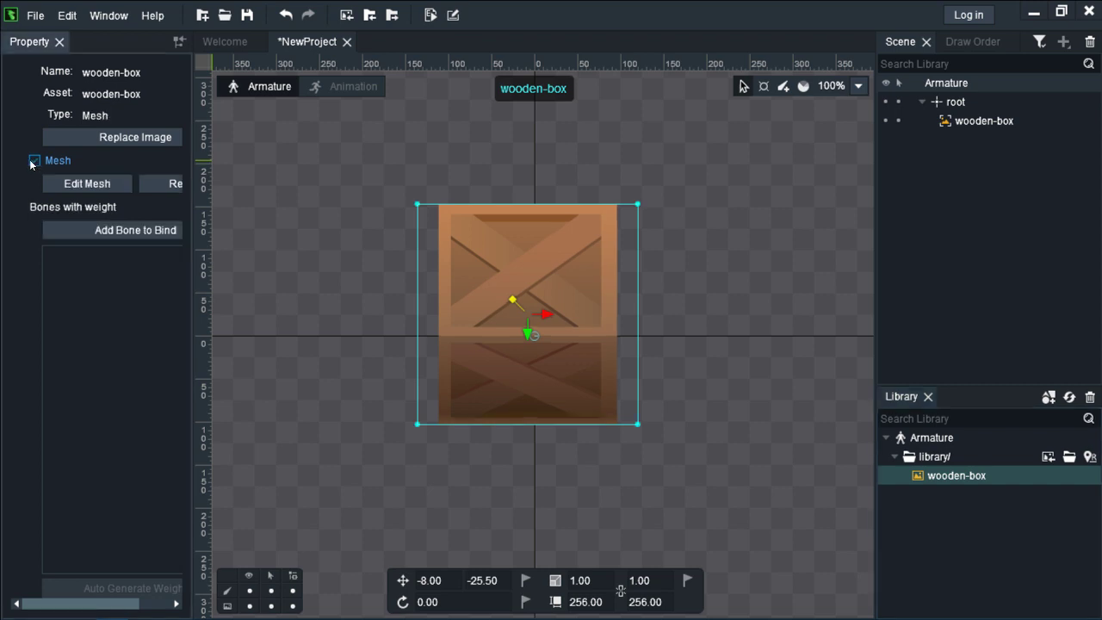
{"action": "left_click", "coordinate": [86, 183]}
{"action": "scroll", "coordinate": [509, 295], "scroll_direction": "up", "scroll_amount": 3}
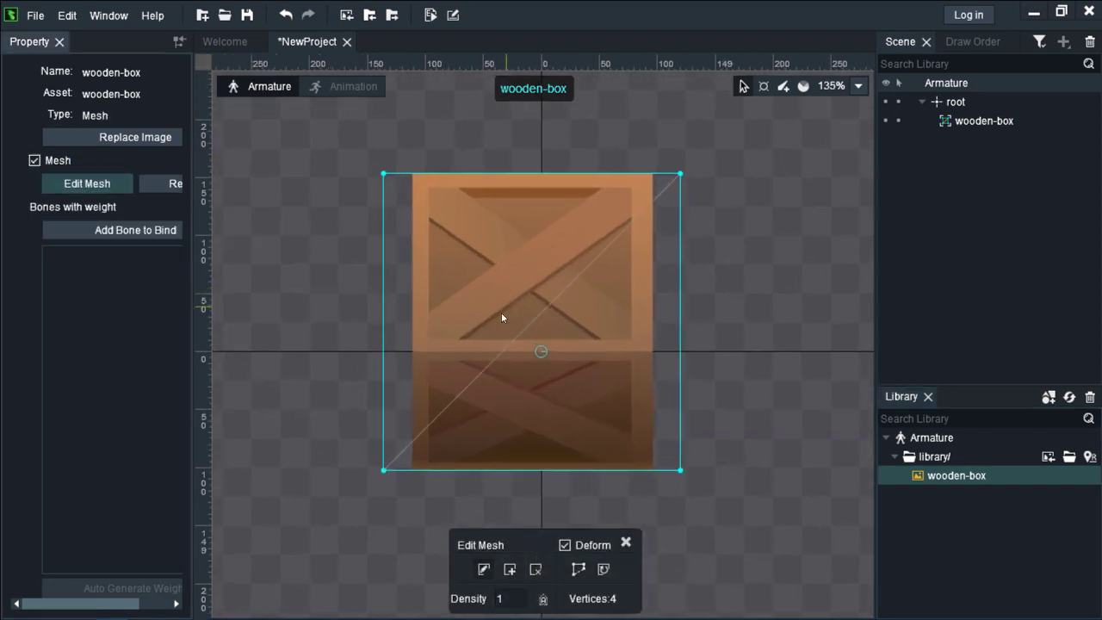
{"action": "left_click", "coordinate": [509, 572]}
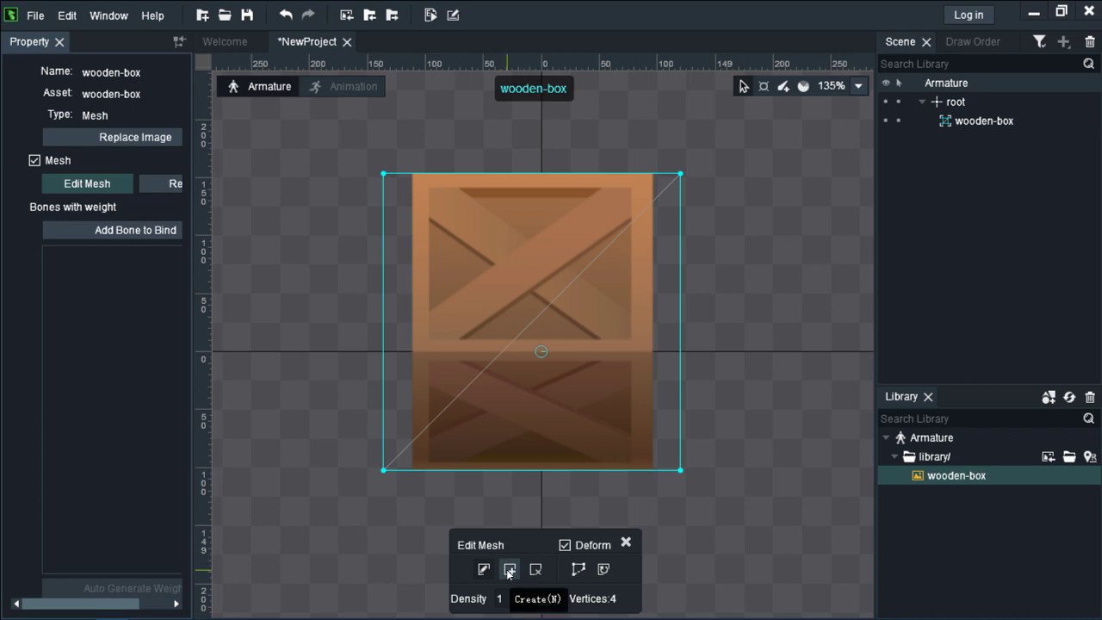
Step: Add mesh vertices at the crate's top-left corner, left-edge midpoint and bottom-left corner
{"action": "scroll", "coordinate": [424, 183], "scroll_direction": "up", "scroll_amount": 4}
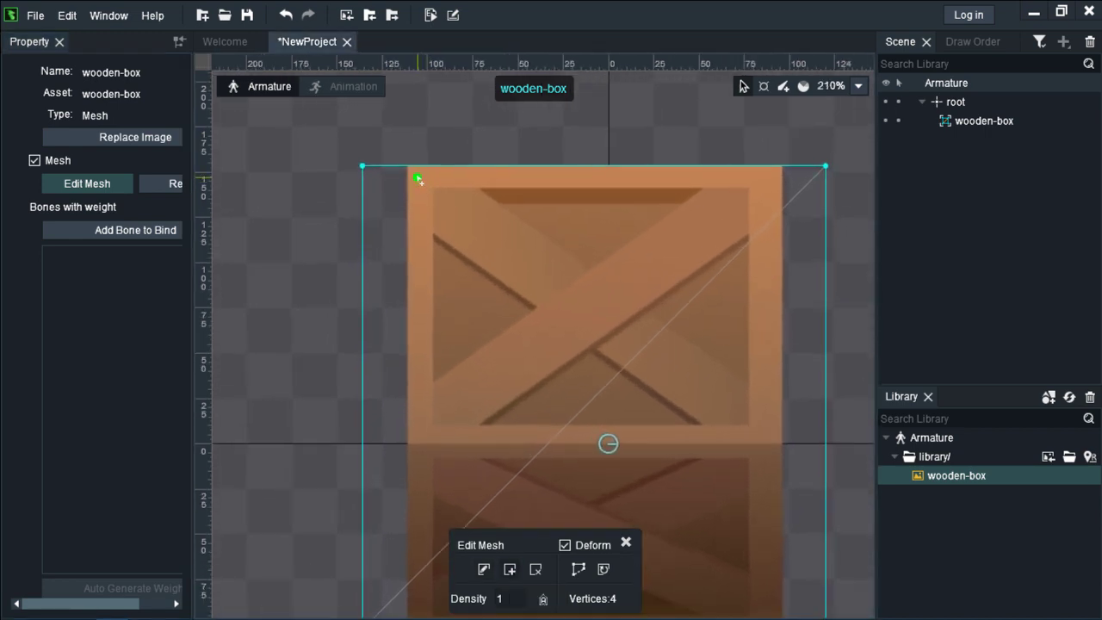
{"action": "scroll", "coordinate": [418, 180], "scroll_direction": "up", "scroll_amount": 6}
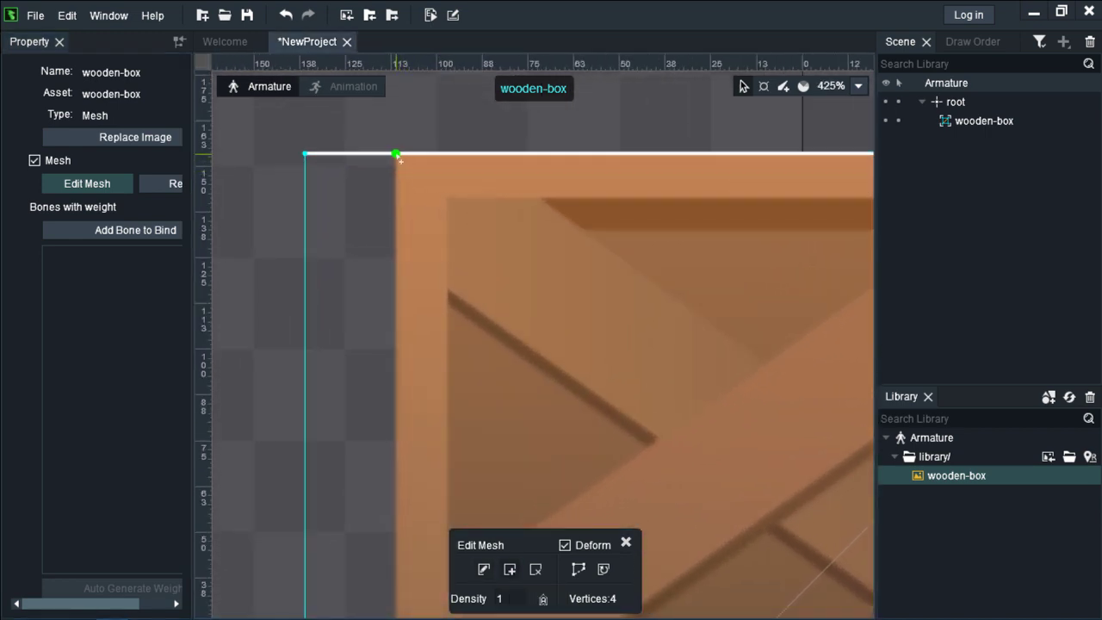
{"action": "left_click", "coordinate": [395, 154]}
{"action": "scroll", "coordinate": [456, 234], "scroll_direction": "down", "scroll_amount": 5}
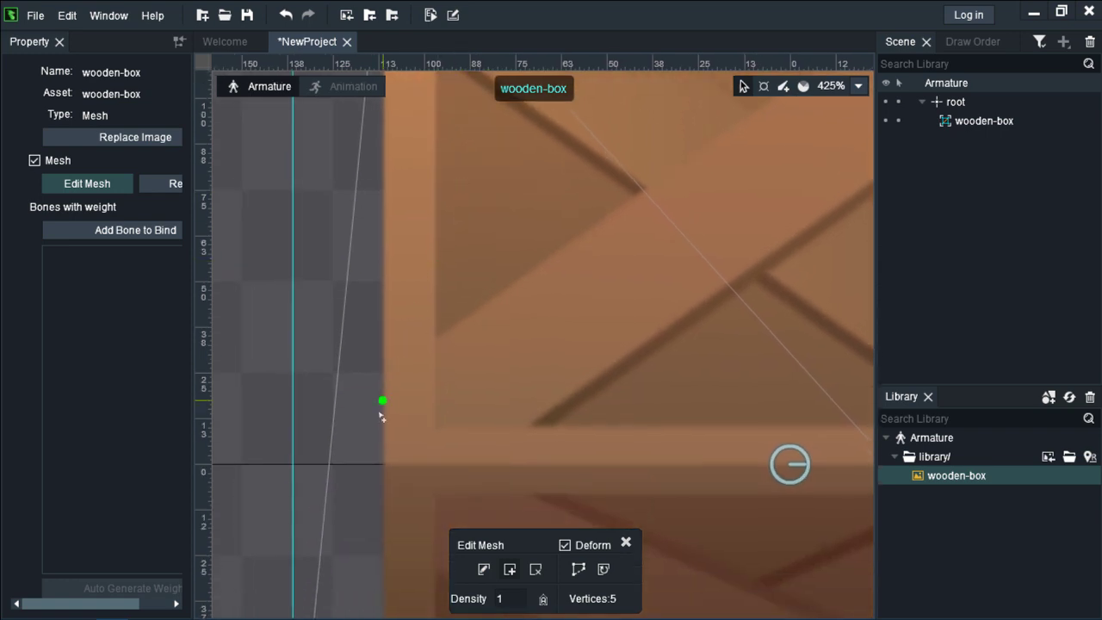
{"action": "left_click", "coordinate": [384, 462]}
{"action": "scroll", "coordinate": [408, 463], "scroll_direction": "down", "scroll_amount": 10}
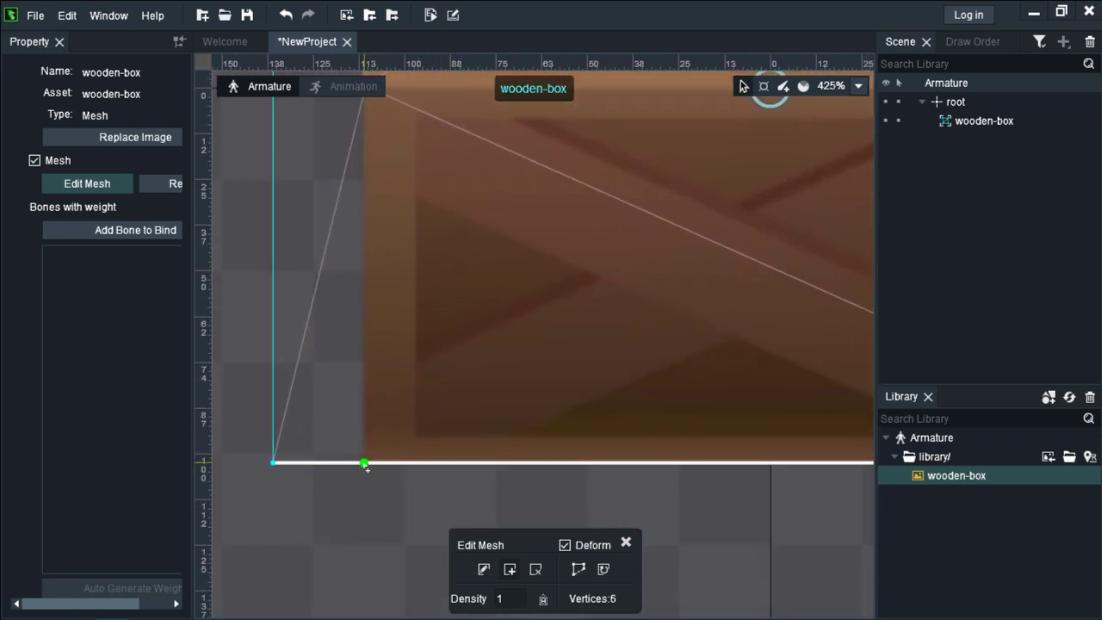
{"action": "left_click", "coordinate": [366, 467]}
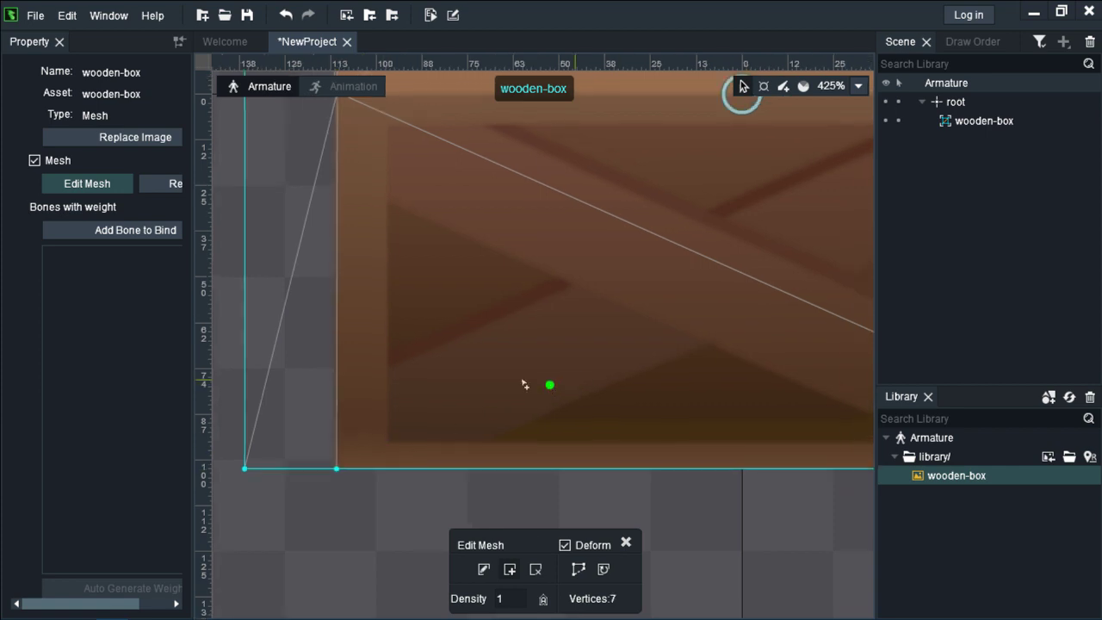
Step: Add vertices at the crate's bottom-right corner, right-edge midpoint and top-right corner
{"action": "scroll", "coordinate": [469, 383], "scroll_direction": "right", "scroll_amount": 6}
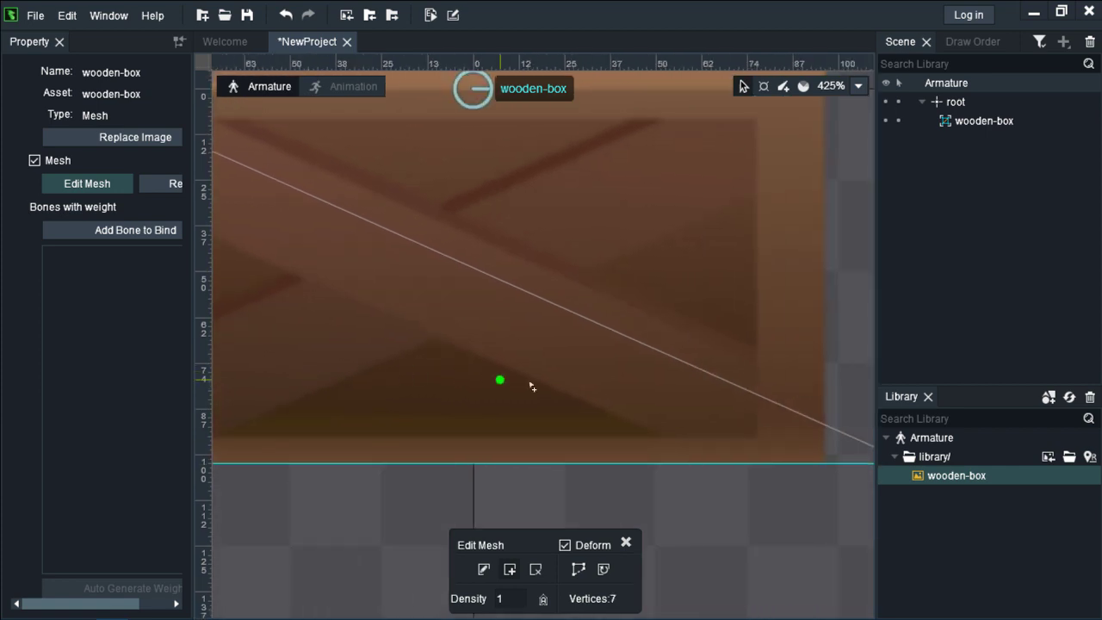
{"action": "left_click", "coordinate": [824, 464]}
{"action": "scroll", "coordinate": [691, 379], "scroll_direction": "up", "scroll_amount": 5}
{"action": "scroll", "coordinate": [755, 315], "scroll_direction": "right", "scroll_amount": 2}
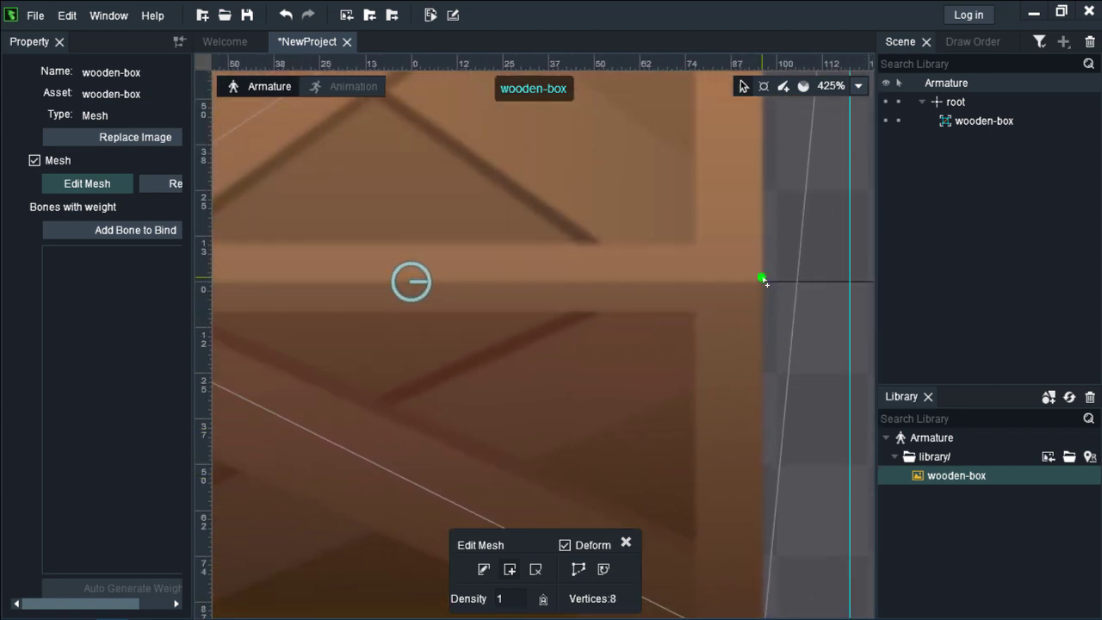
{"action": "left_click", "coordinate": [762, 281]}
{"action": "scroll", "coordinate": [718, 216], "scroll_direction": "up", "scroll_amount": 5}
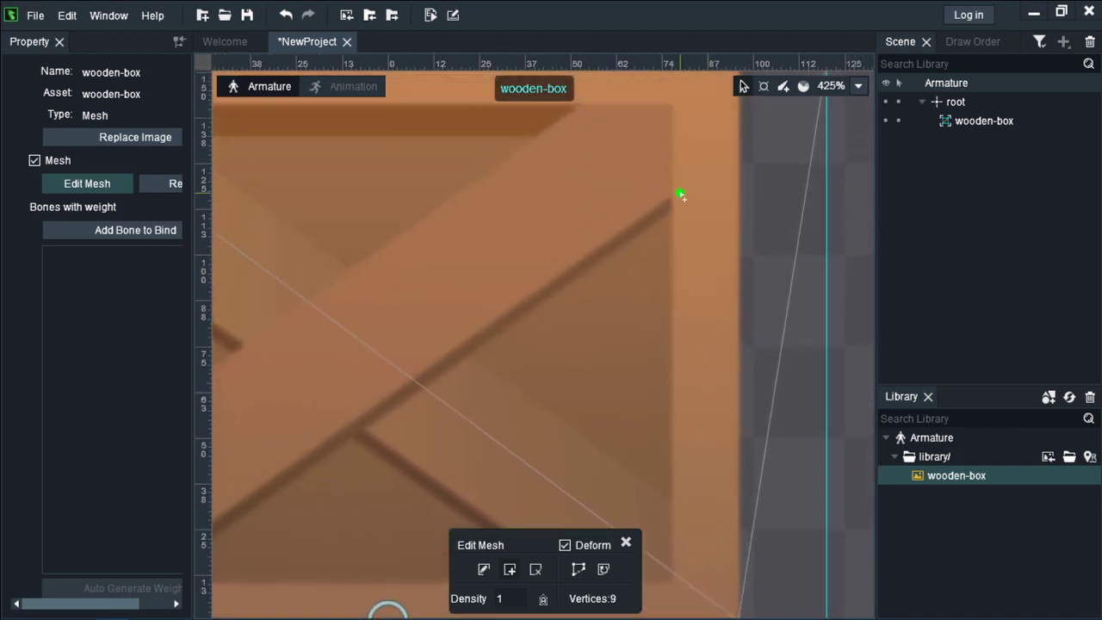
{"action": "scroll", "coordinate": [680, 196], "scroll_direction": "up", "scroll_amount": 3}
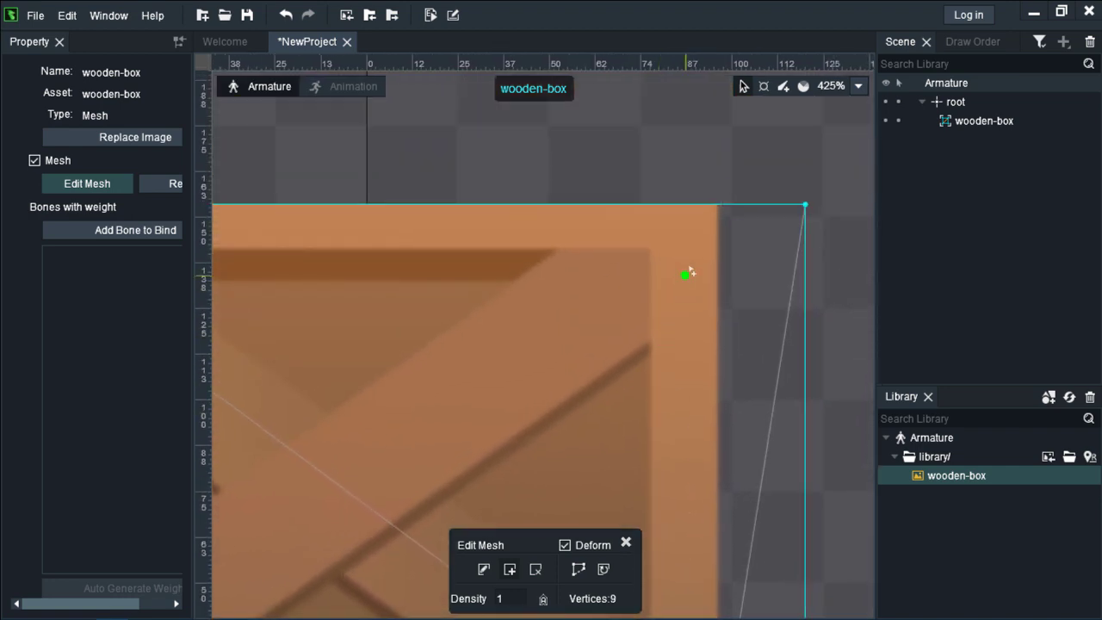
{"action": "left_click", "coordinate": [718, 205]}
{"action": "scroll", "coordinate": [625, 312], "scroll_direction": "down", "scroll_amount": 5}
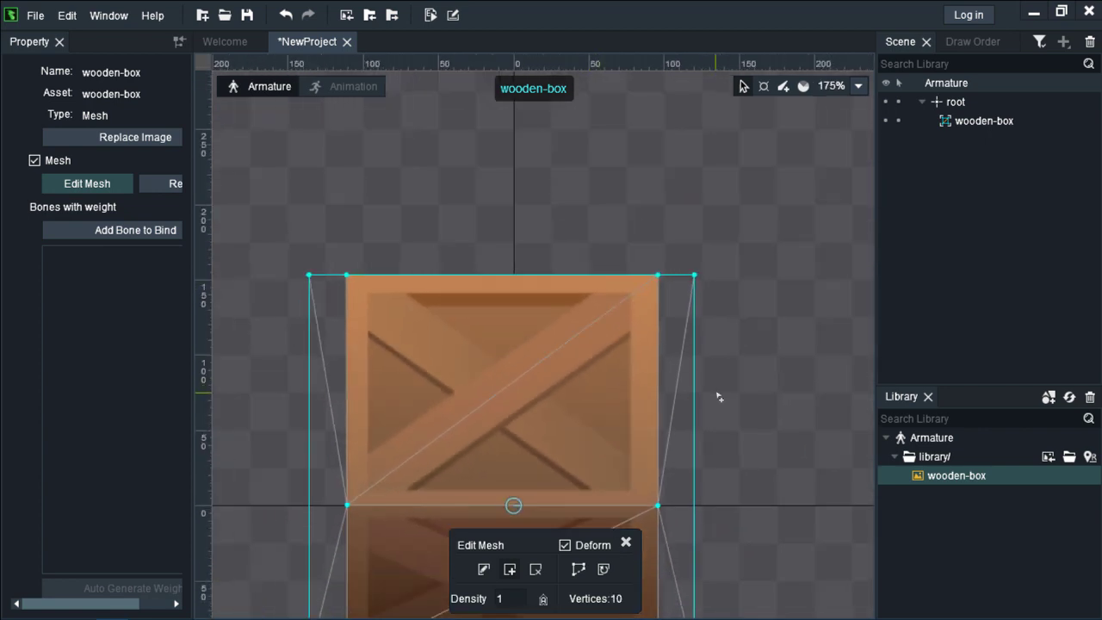
{"action": "left_click_drag", "start_coordinate": [746, 408], "coordinate": [772, 302]}
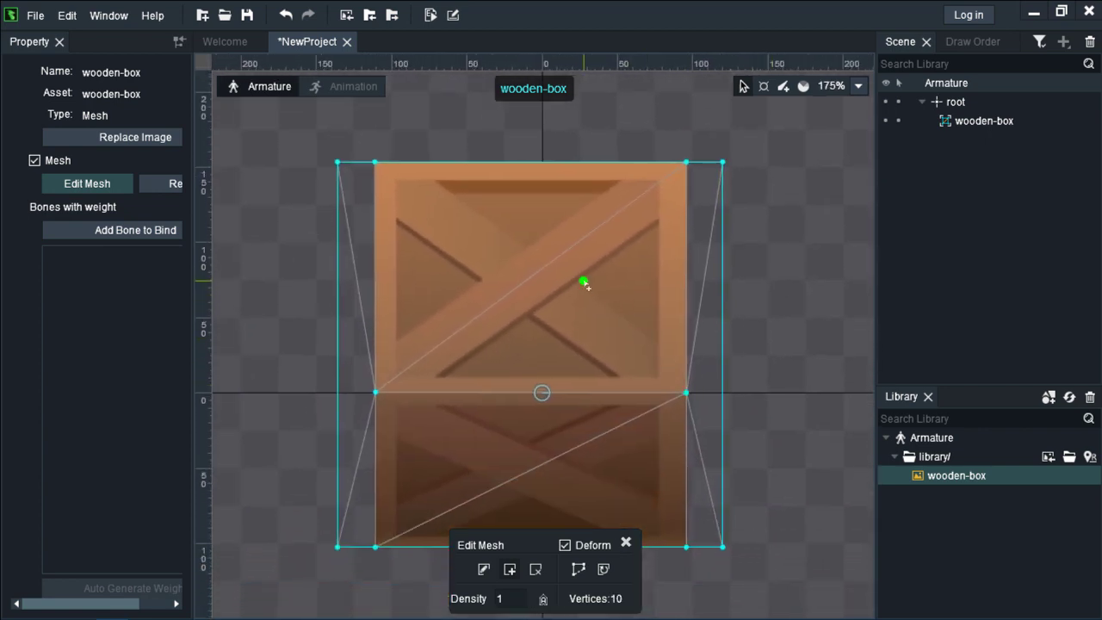
Step: Save the project as NewProject5, appending 5 to both the project name and path
{"action": "key", "text": "ctrl+s"}
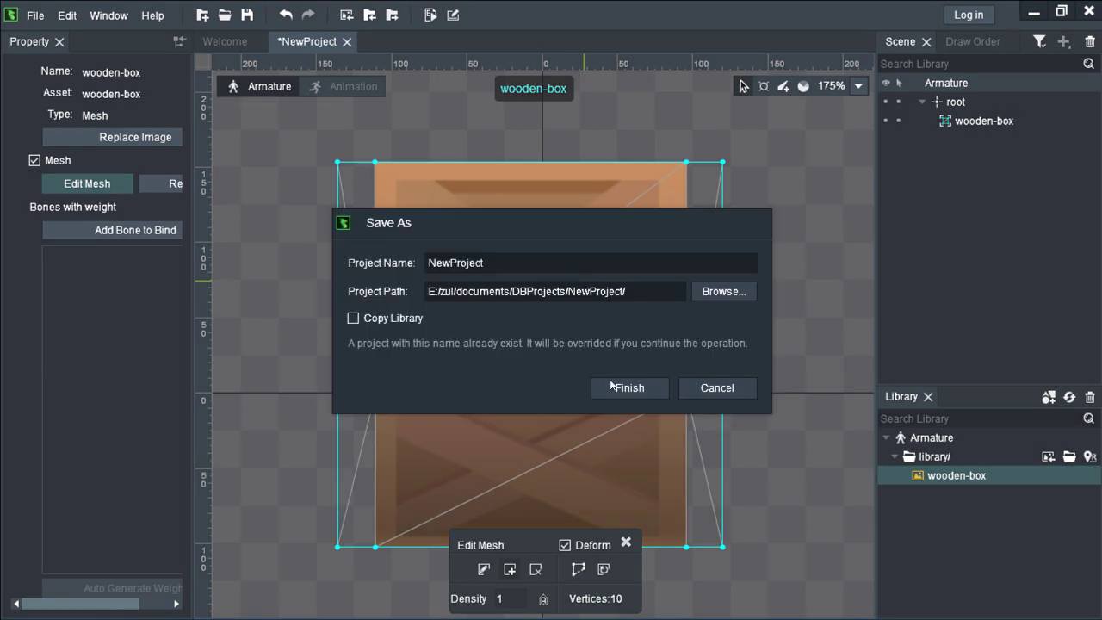
{"action": "double_click", "coordinate": [522, 264]}
{"action": "left_click", "coordinate": [521, 264]}
{"action": "type", "text": "5"}
{"action": "double_click", "coordinate": [640, 290]}
{"action": "left_click", "coordinate": [640, 290]}
{"action": "type", "text": "5"}
{"action": "left_click", "coordinate": [647, 356]}
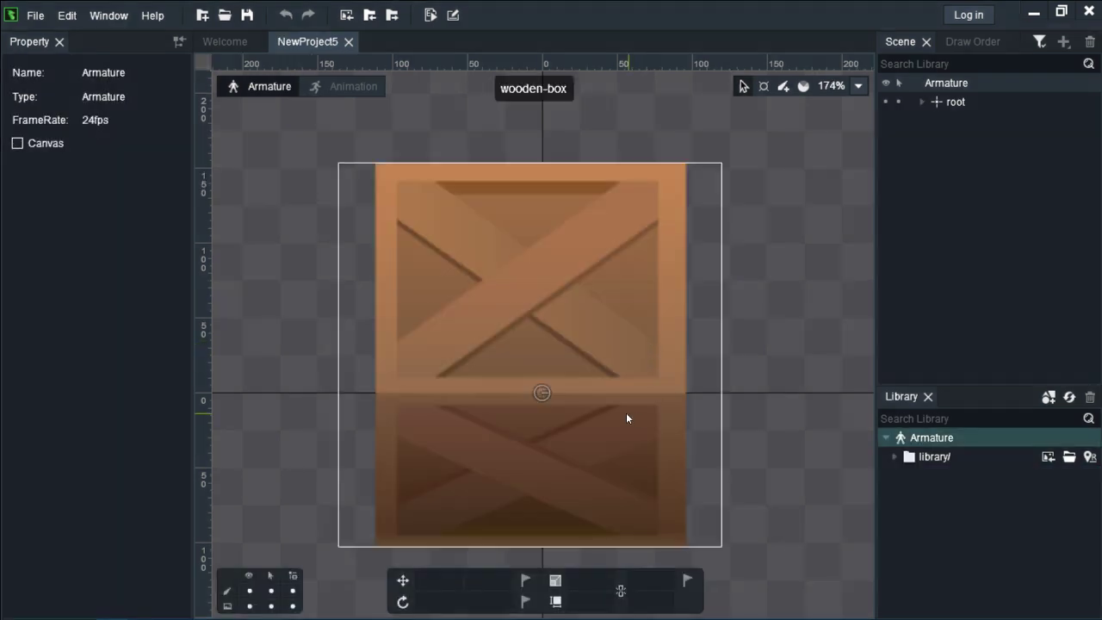
Step: Switch to Animation mode with Auto Key on, and centre the crate in view
{"action": "left_click", "coordinate": [352, 93]}
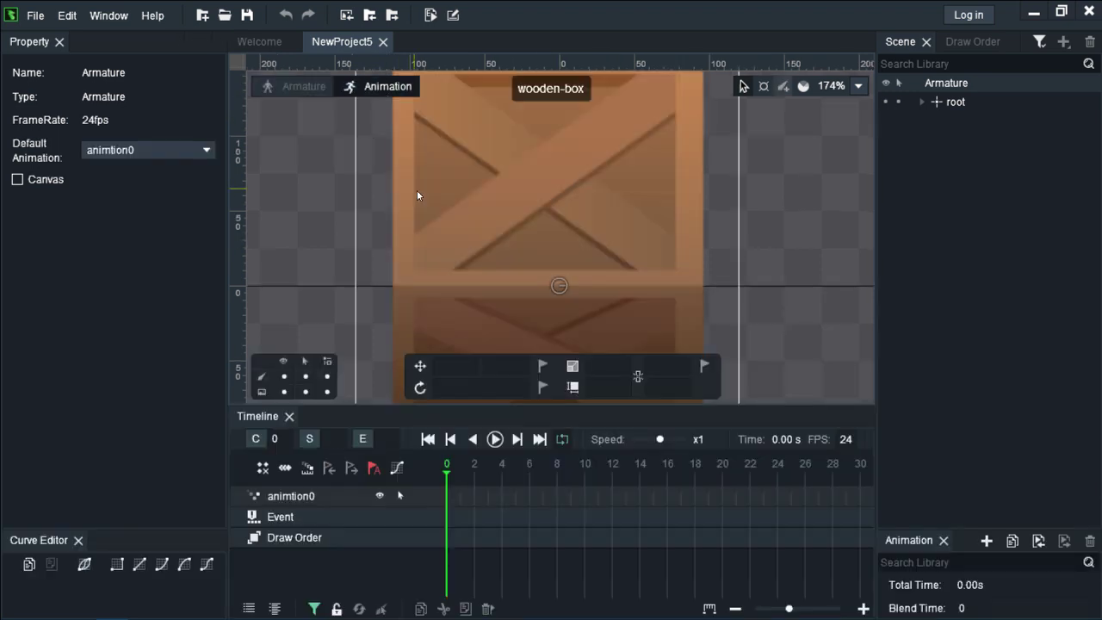
{"action": "left_click", "coordinate": [372, 468]}
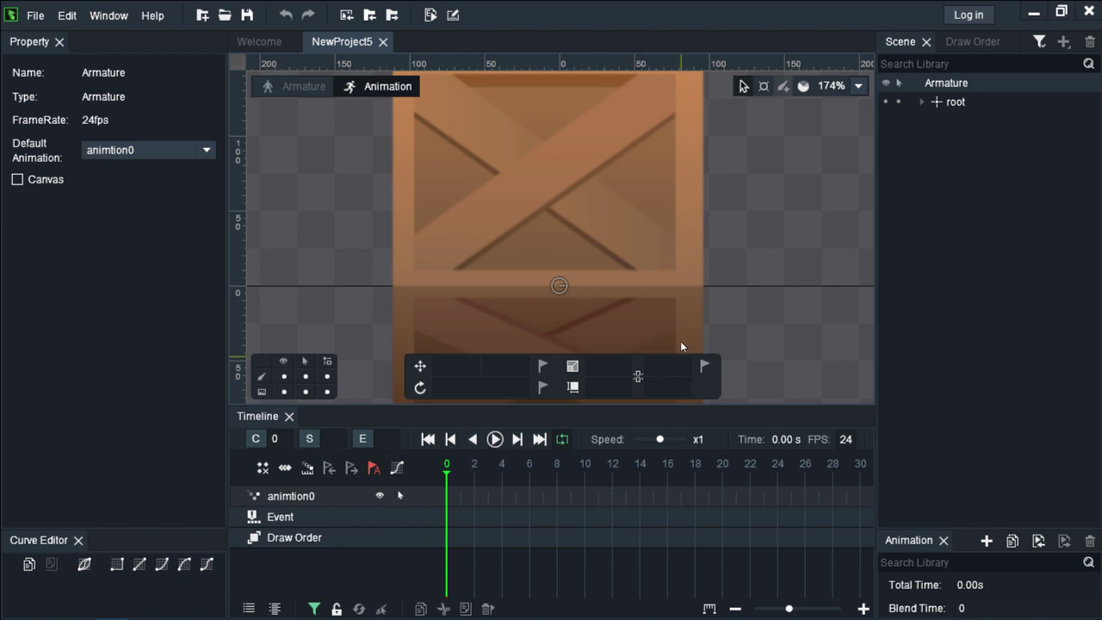
{"action": "scroll", "coordinate": [754, 276], "scroll_direction": "down", "scroll_amount": 4}
{"action": "left_click_drag", "start_coordinate": [772, 290], "coordinate": [684, 223]}
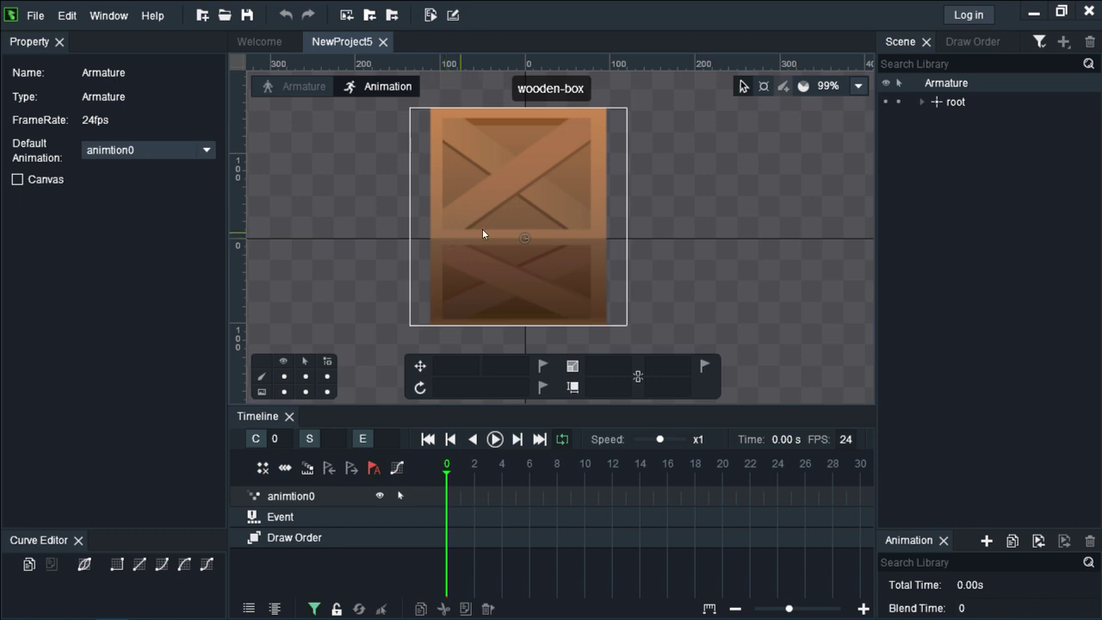
Step: At frame 0, nudge the mesh's left-middle point left and right-middle point right
{"action": "left_click", "coordinate": [455, 240]}
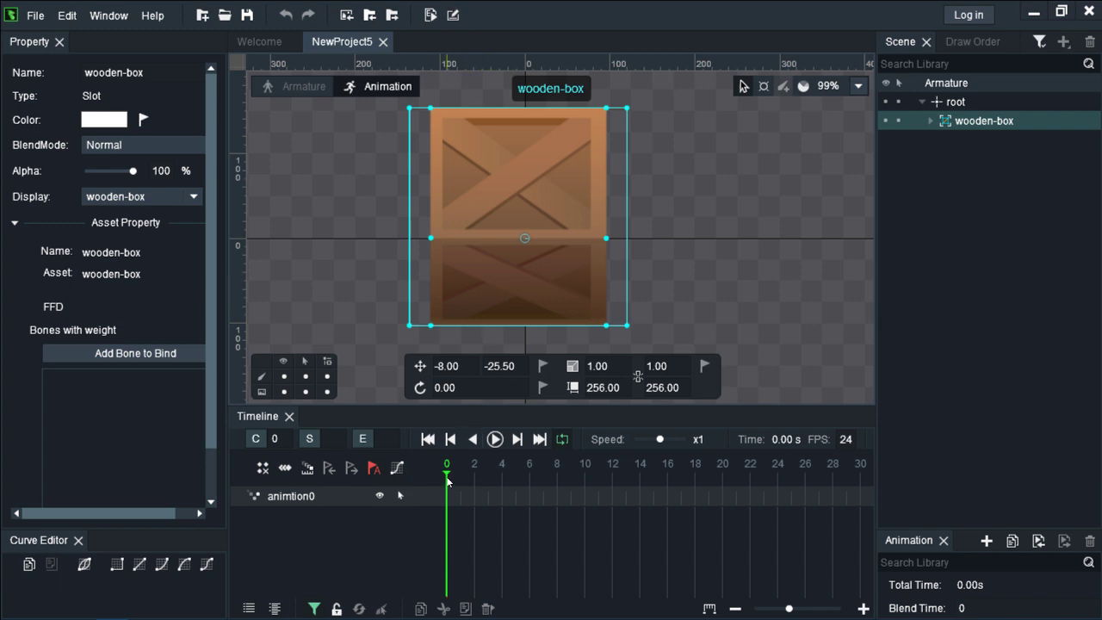
{"action": "left_click", "coordinate": [430, 238]}
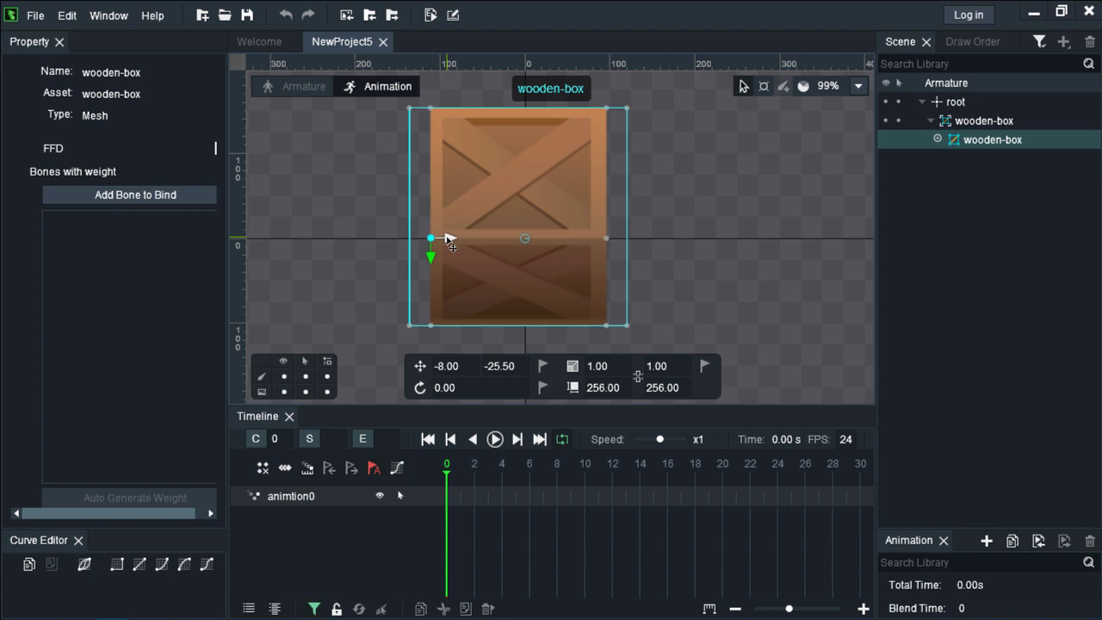
{"action": "left_click_drag", "start_coordinate": [446, 233], "coordinate": [440, 233]}
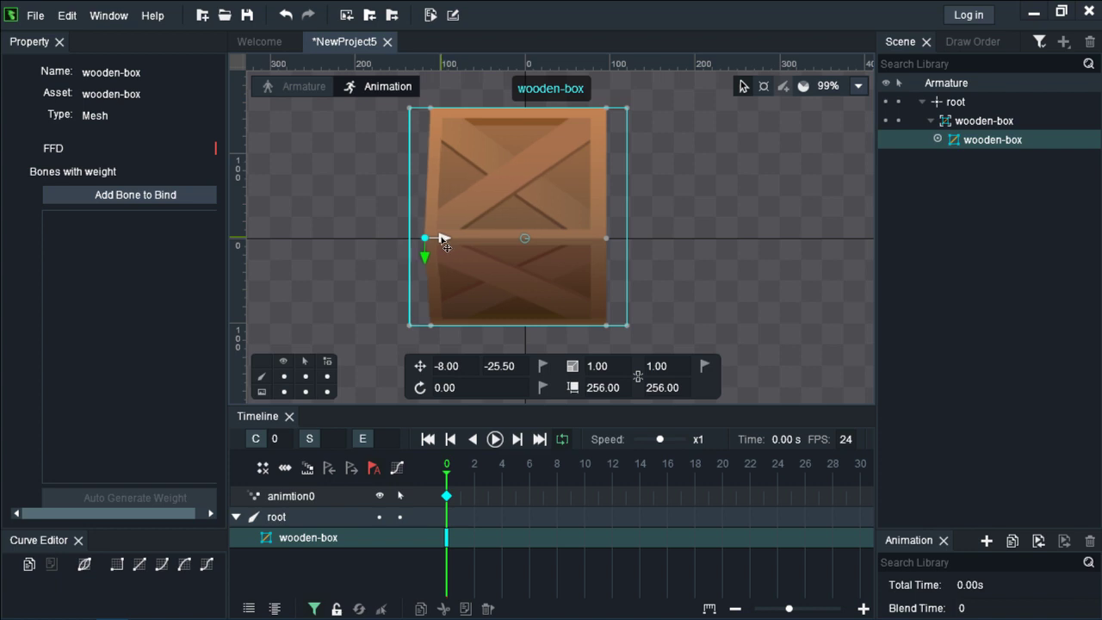
{"action": "left_click", "coordinate": [607, 238]}
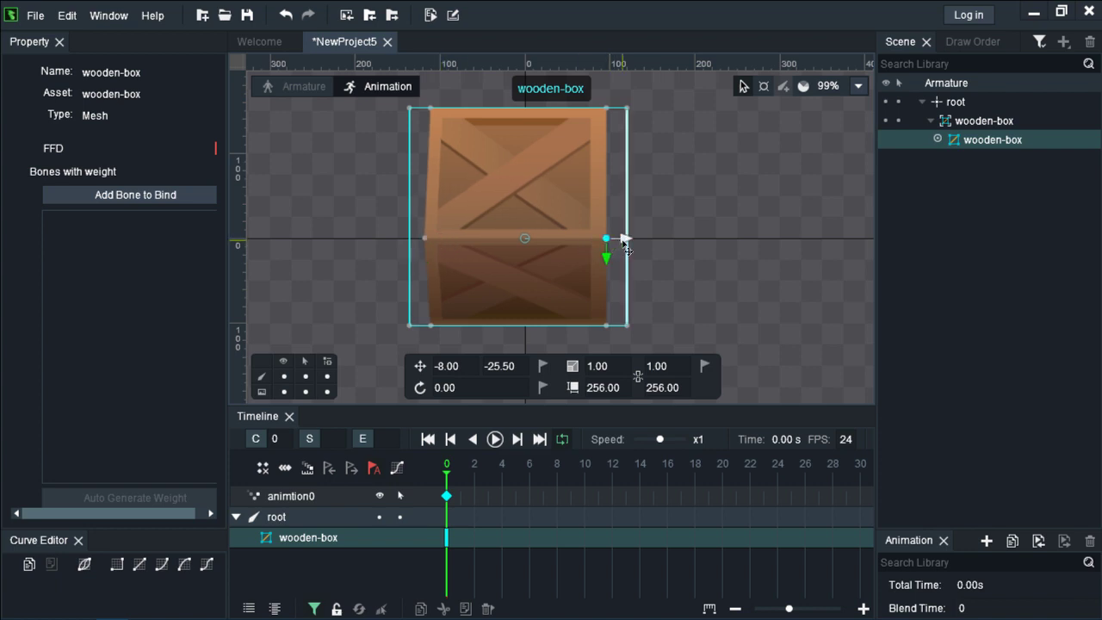
{"action": "left_click_drag", "start_coordinate": [626, 248], "coordinate": [634, 249]}
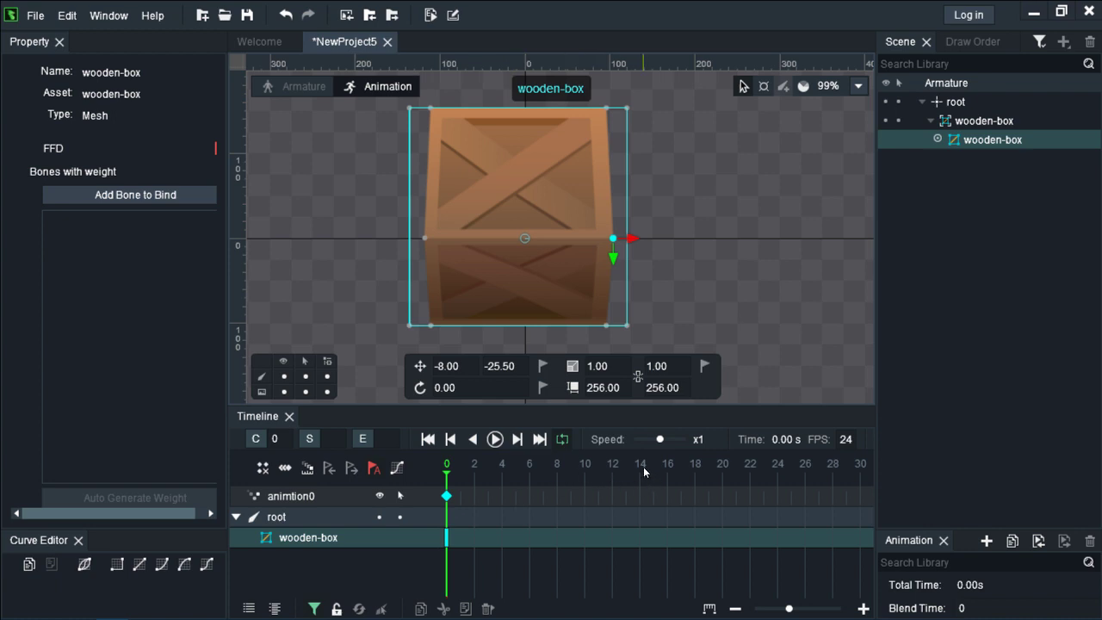
Step: At frame 12, raise the crate's bottom-edge vertices to squash the box
{"action": "left_click", "coordinate": [611, 464]}
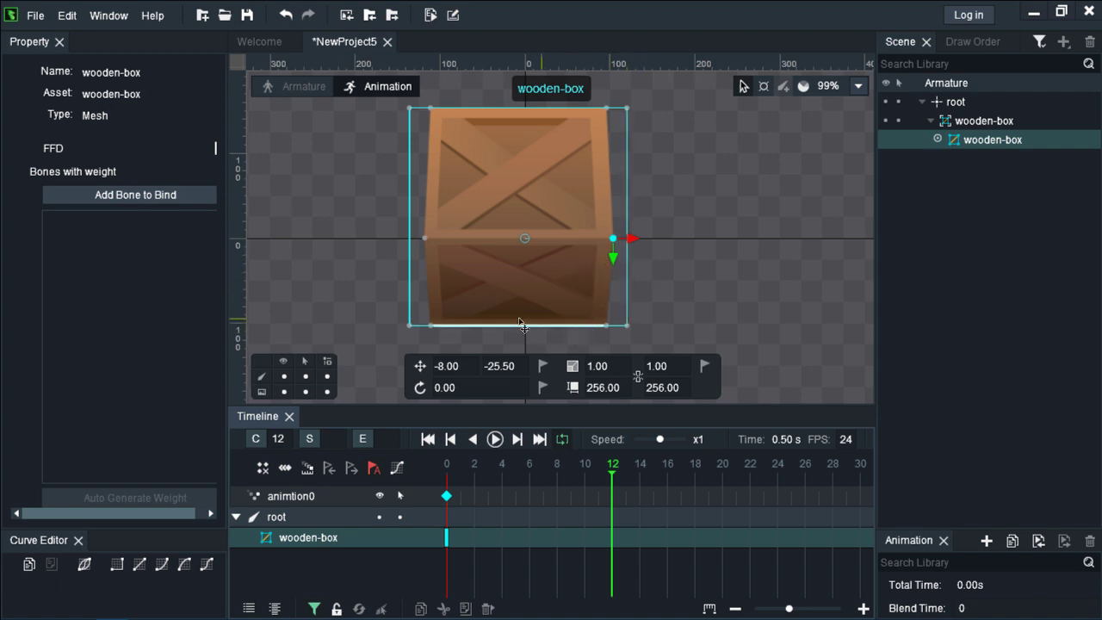
{"action": "left_click", "coordinate": [606, 326]}
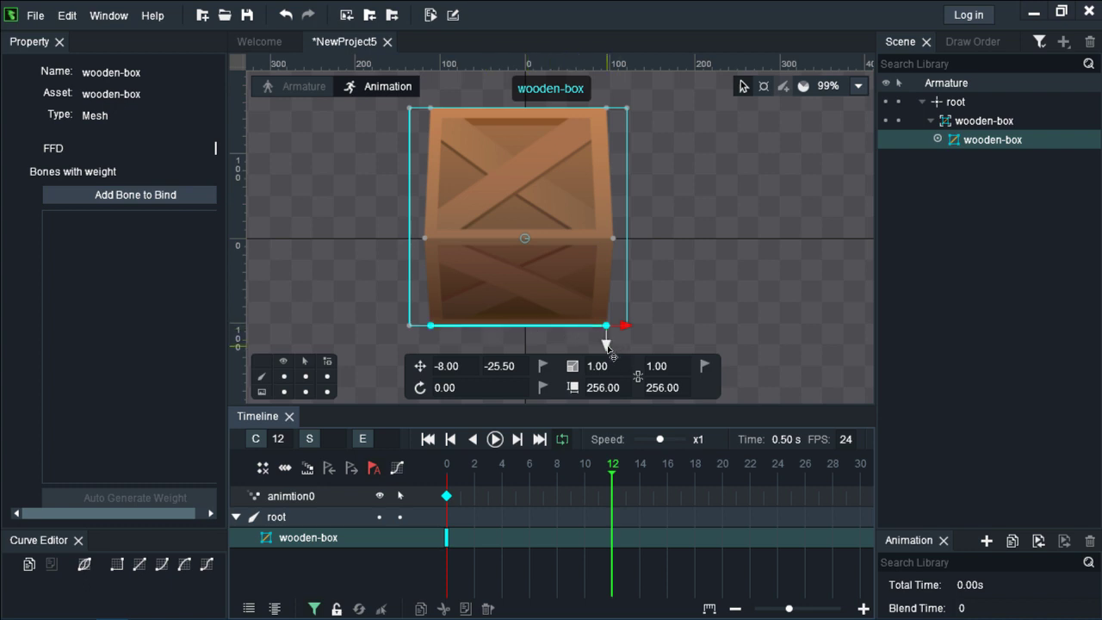
{"action": "left_click_drag", "start_coordinate": [607, 344], "coordinate": [607, 289]}
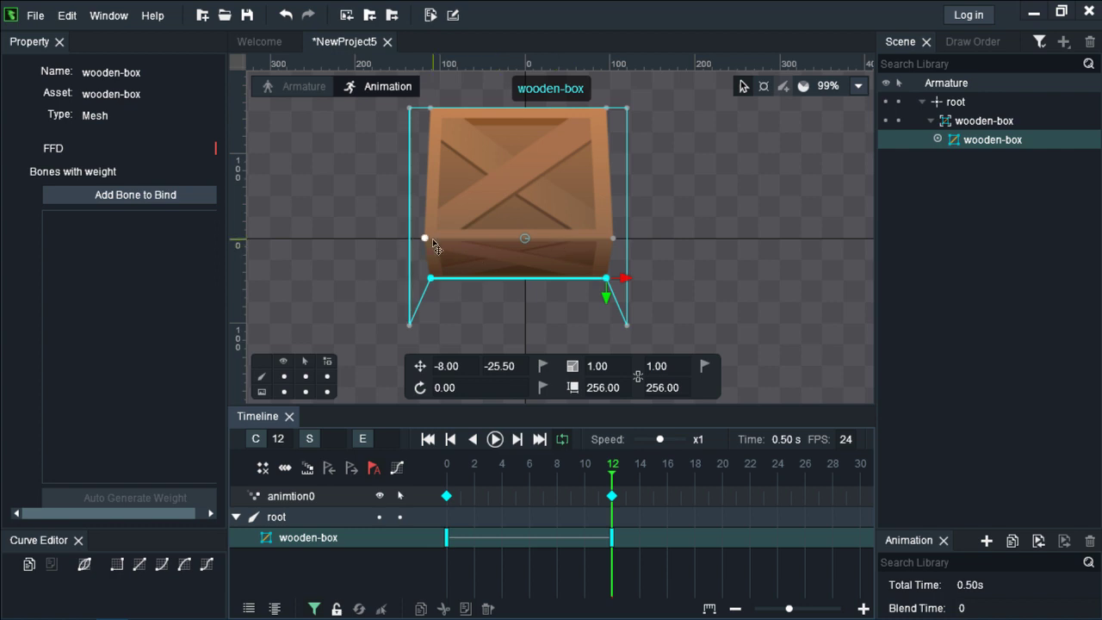
Step: Lower the left-middle, right-middle and both top-corner points slightly together
{"action": "left_click", "coordinate": [432, 239]}
{"action": "left_click", "coordinate": [614, 239], "text": "shift"}
{"action": "left_click", "coordinate": [607, 108], "text": "shift"}
{"action": "left_click", "coordinate": [432, 110], "text": "shift"}
{"action": "left_click_drag", "start_coordinate": [607, 298], "coordinate": [617, 346]}
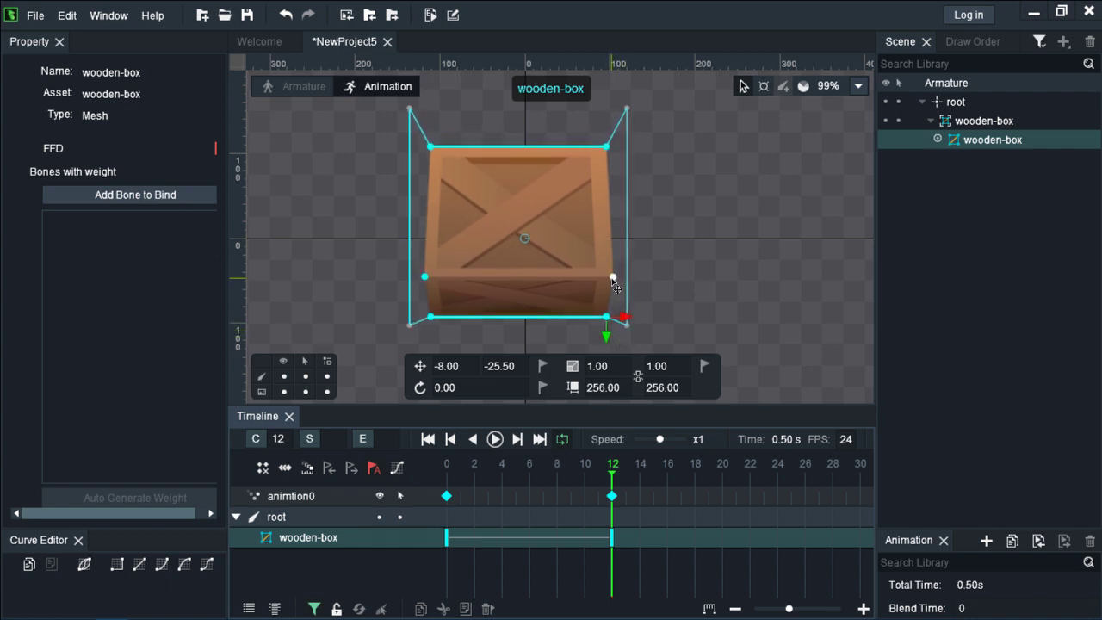
Step: Nudge the top-right corner slightly right and the top-left corner slightly left
{"action": "left_click", "coordinate": [613, 278]}
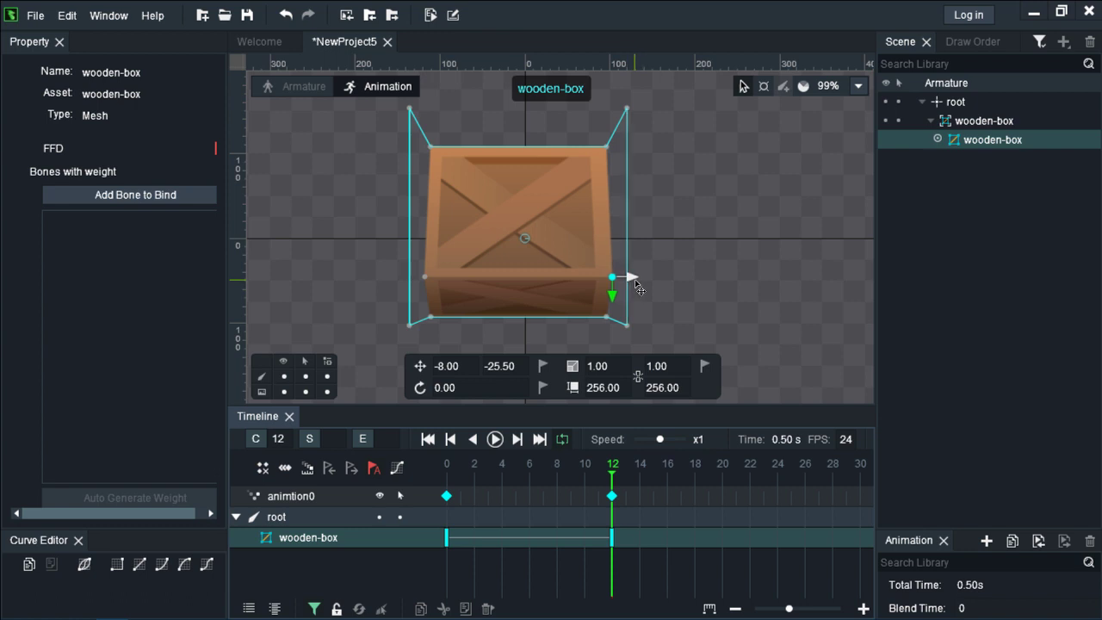
{"action": "left_click", "coordinate": [606, 147]}
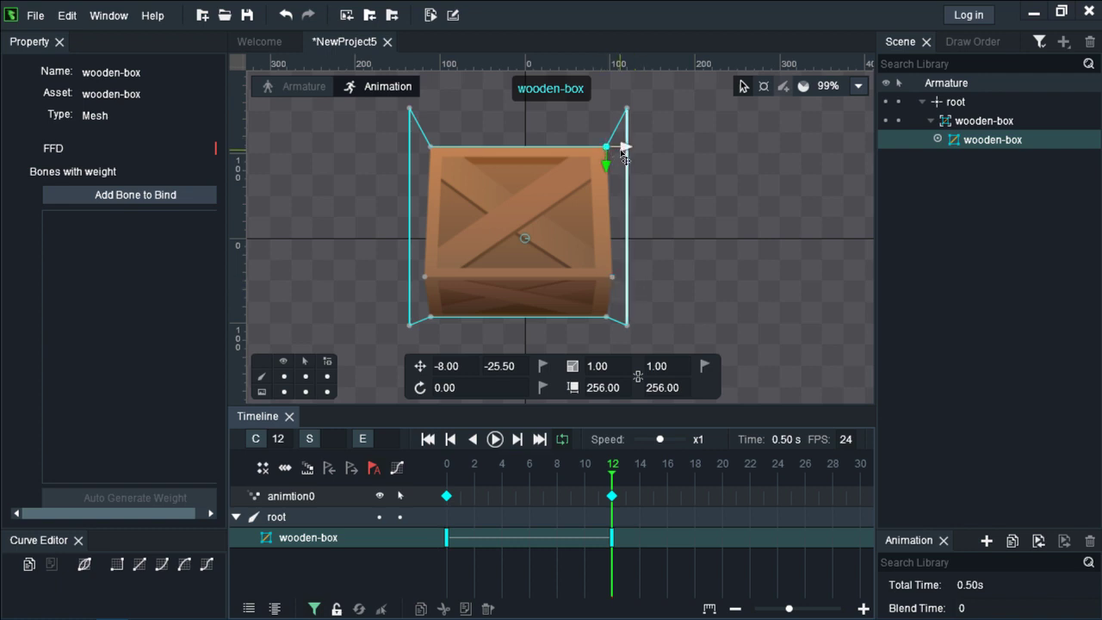
{"action": "left_click_drag", "start_coordinate": [622, 148], "coordinate": [624, 148]}
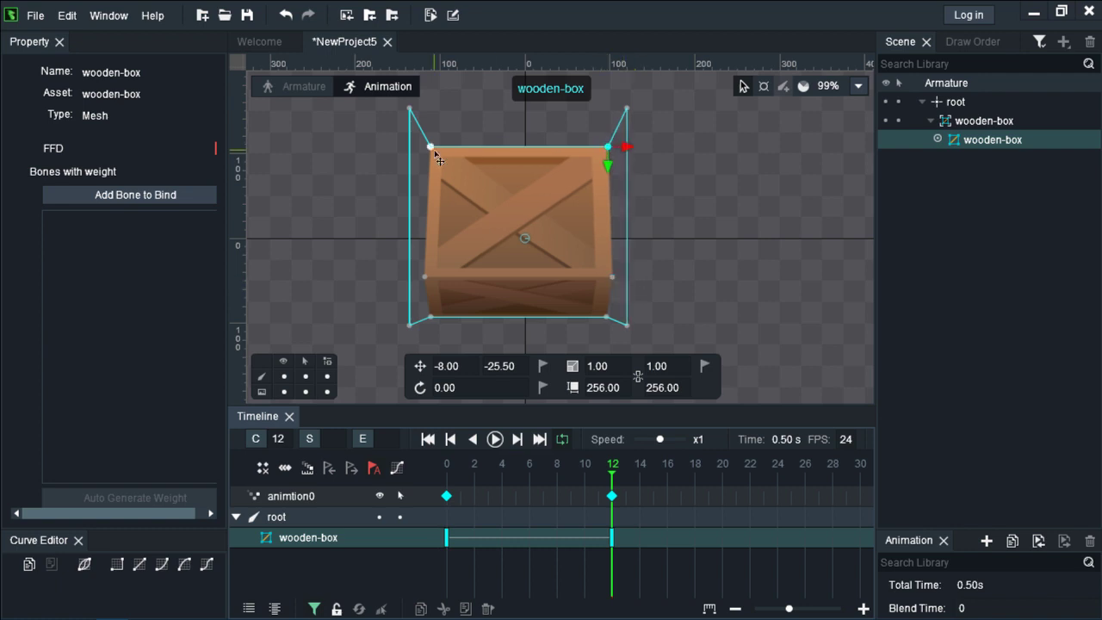
{"action": "left_click", "coordinate": [426, 276]}
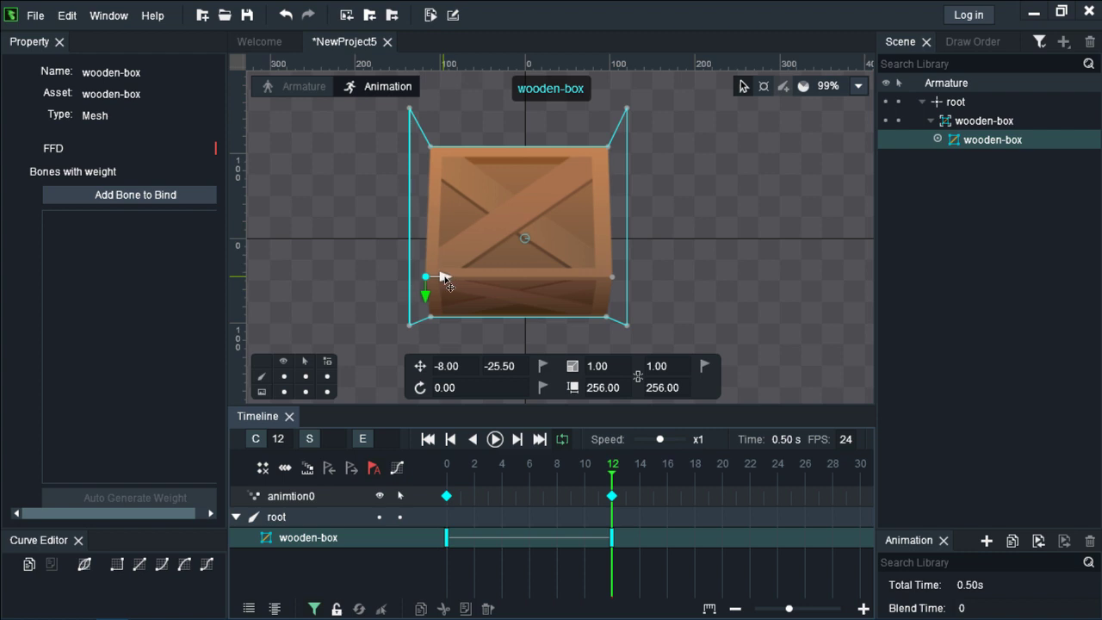
{"action": "left_click", "coordinate": [430, 148]}
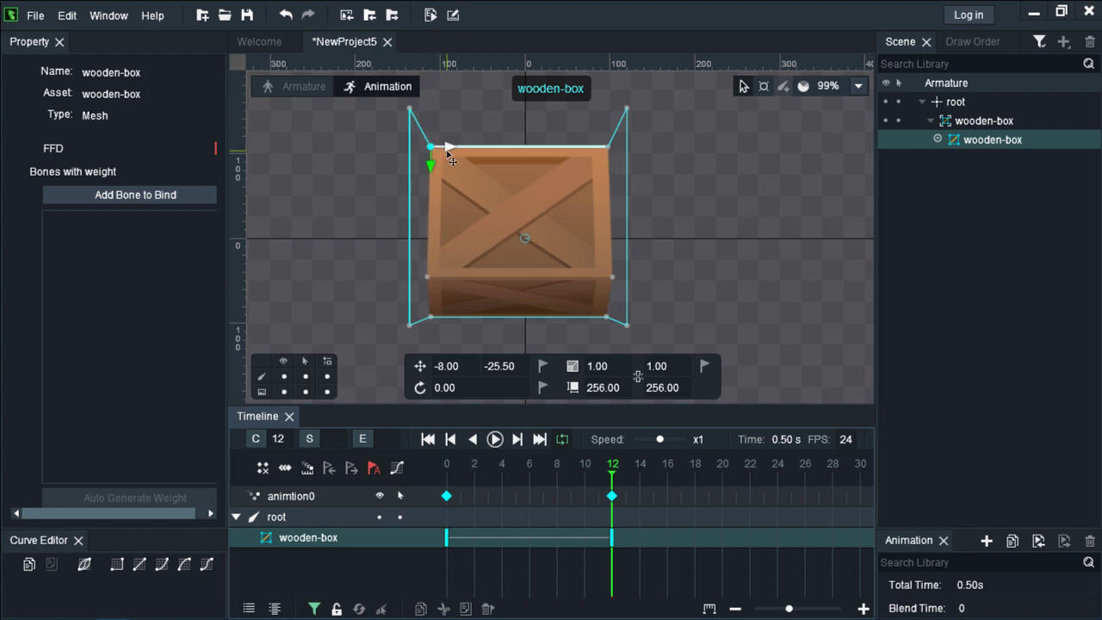
{"action": "left_click_drag", "start_coordinate": [451, 160], "coordinate": [446, 160]}
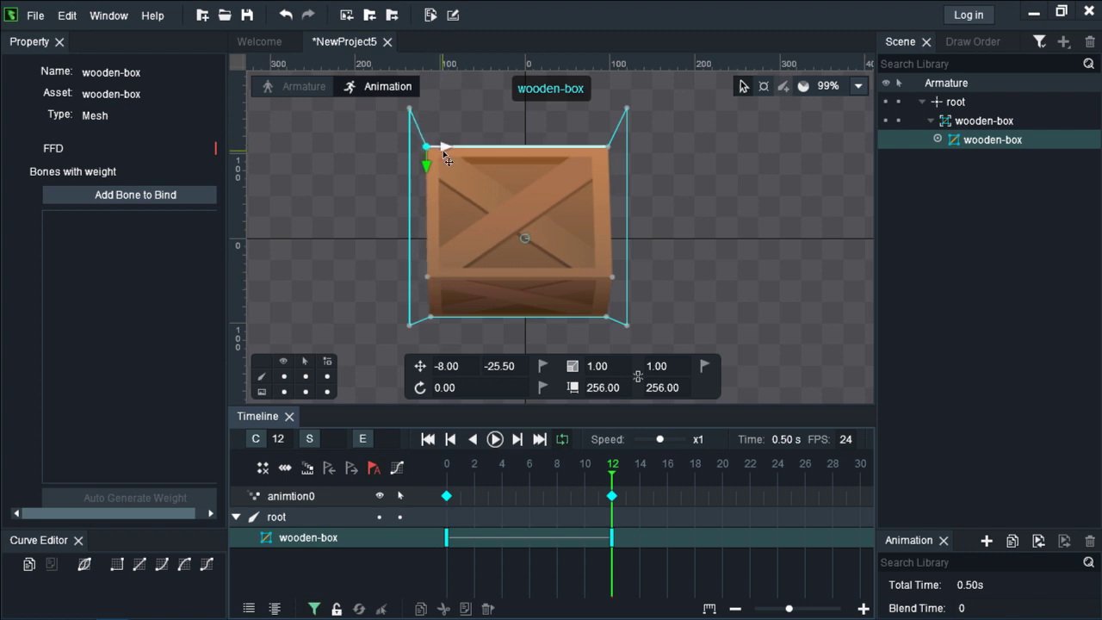
Step: Adjust the bottom-left and bottom-right points slightly along X
{"action": "left_click", "coordinate": [432, 319]}
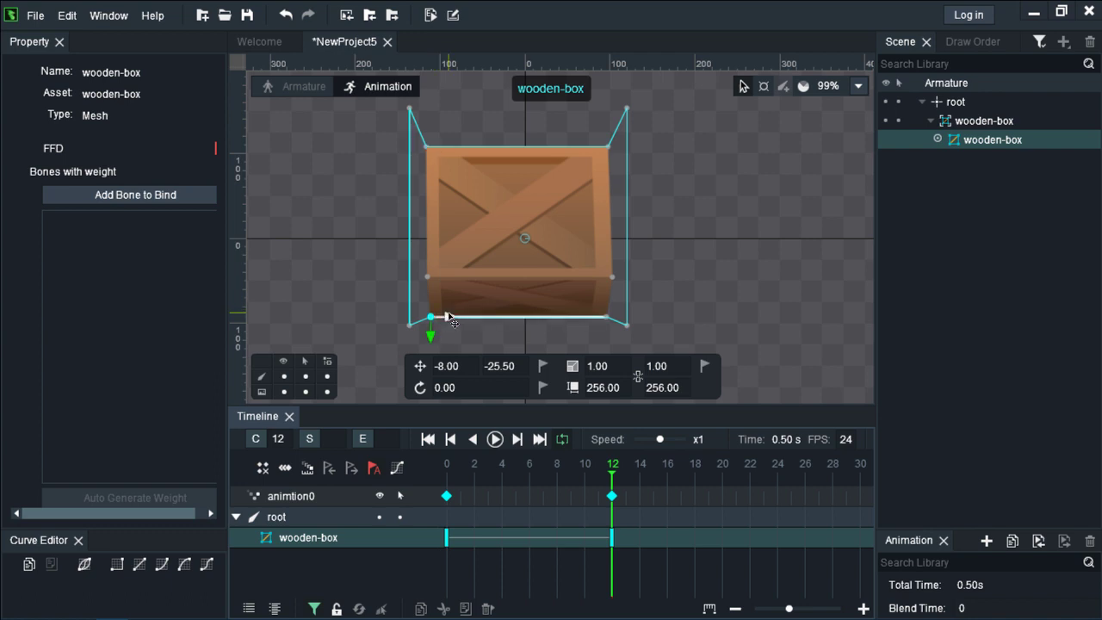
{"action": "left_click_drag", "start_coordinate": [455, 321], "coordinate": [459, 320]}
{"action": "left_click", "coordinate": [605, 318]}
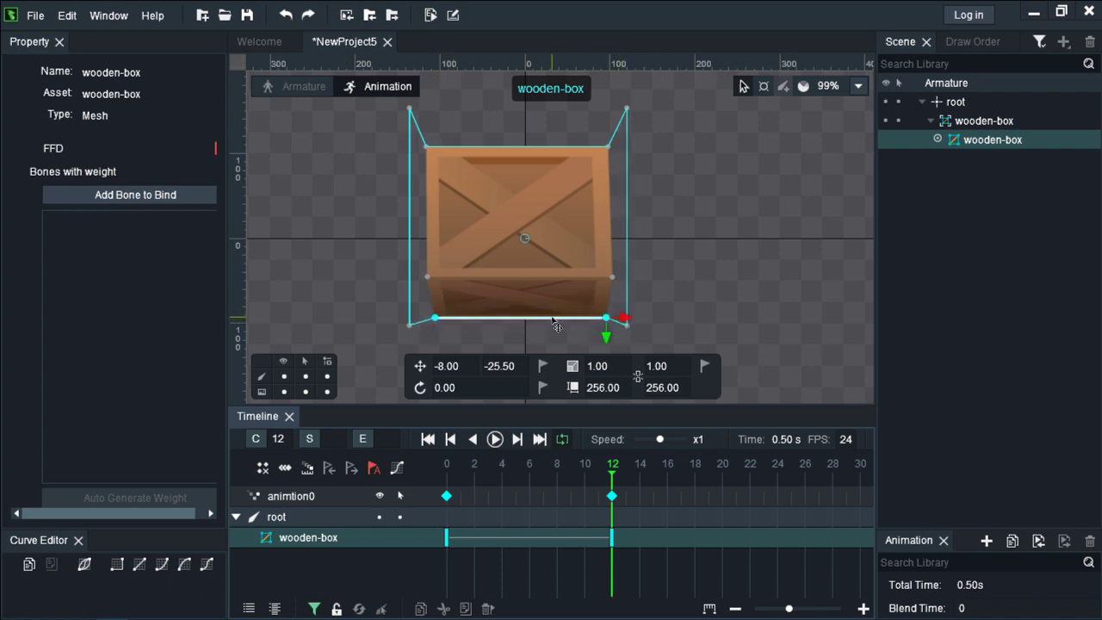
{"action": "left_click", "coordinate": [664, 322]}
{"action": "left_click", "coordinate": [607, 318]}
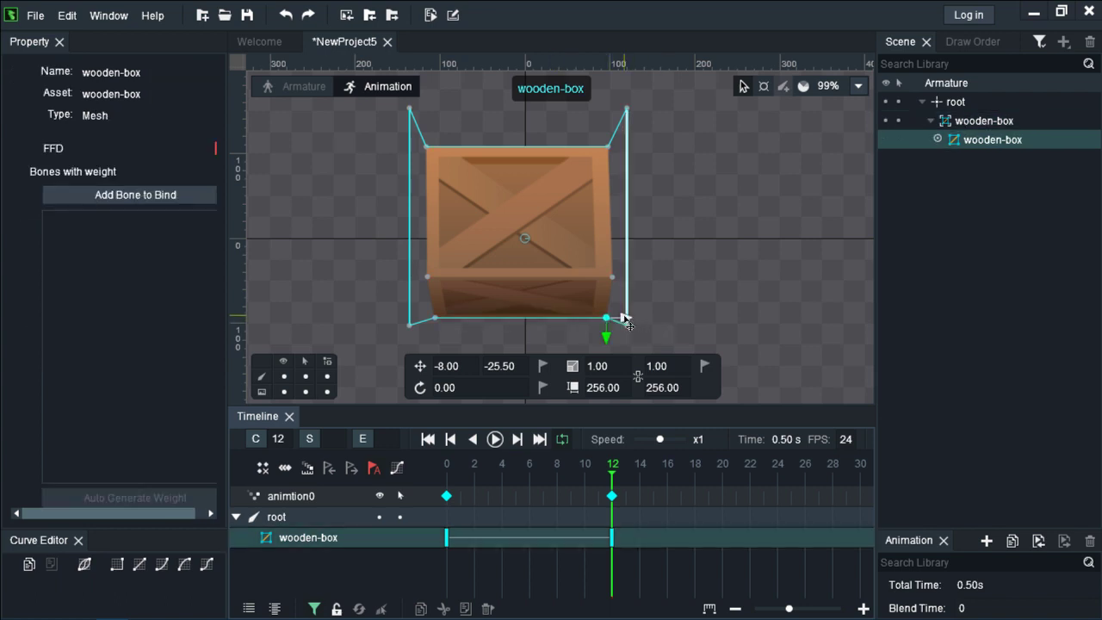
{"action": "left_click_drag", "start_coordinate": [626, 321], "coordinate": [625, 321]}
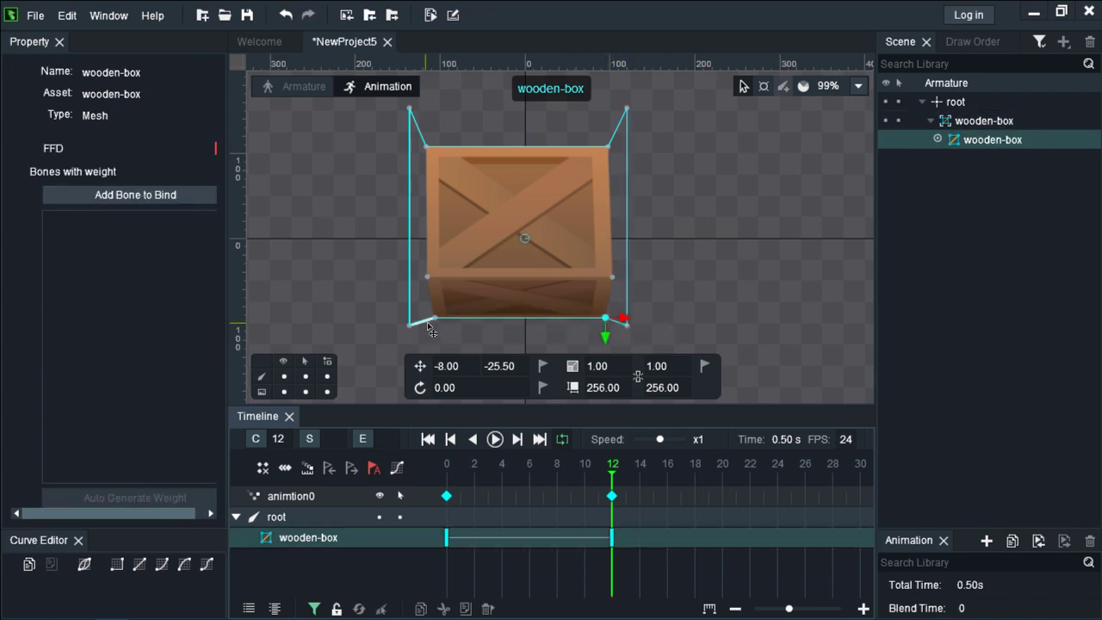
{"action": "left_click_drag", "start_coordinate": [453, 318], "coordinate": [459, 318]}
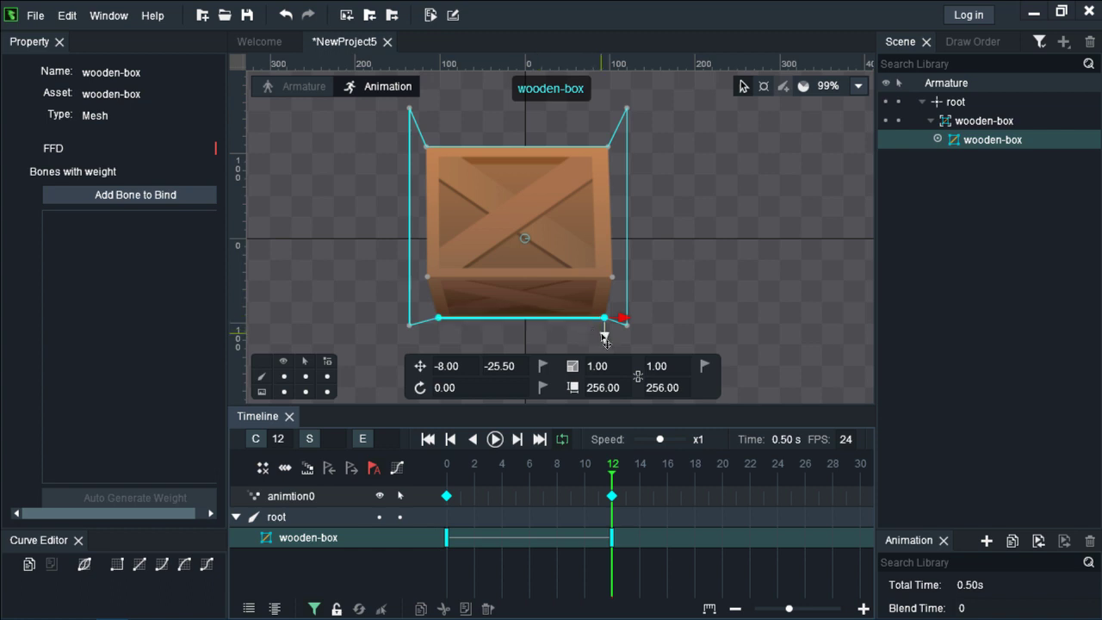
Step: Raise the crate's bottom edge further
{"action": "left_click_drag", "start_coordinate": [605, 341], "coordinate": [607, 300]}
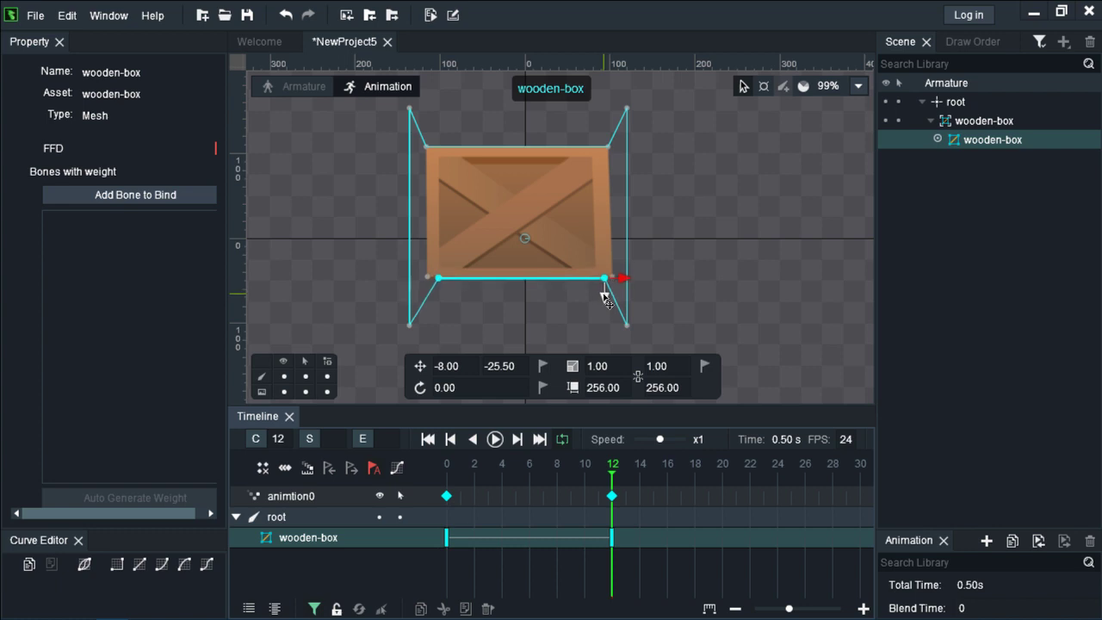
{"action": "left_click", "coordinate": [623, 290]}
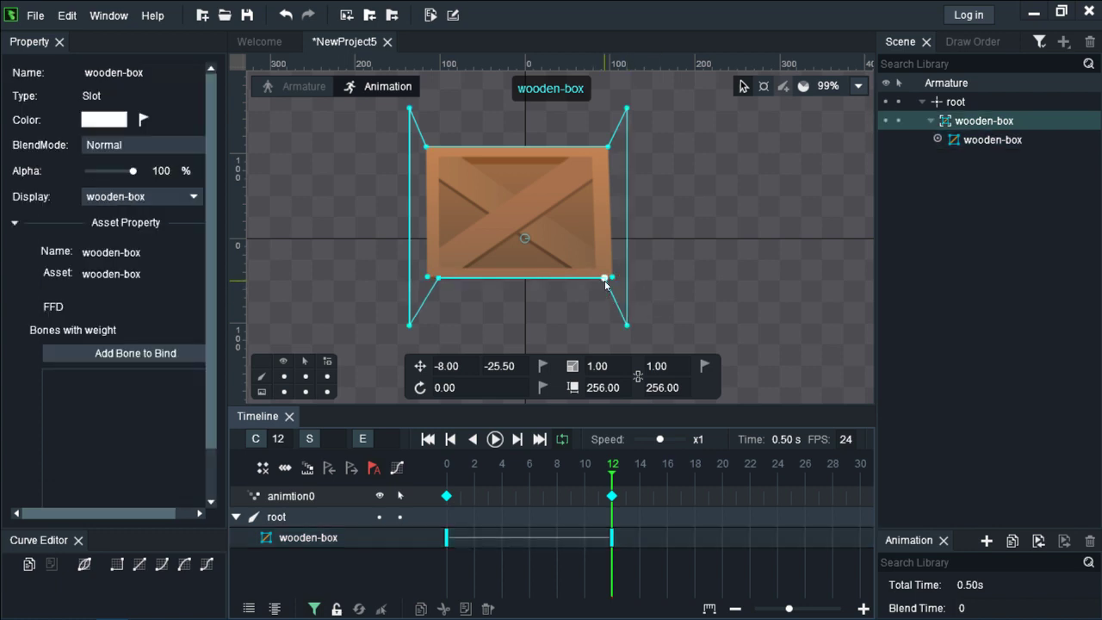
{"action": "left_click", "coordinate": [608, 278]}
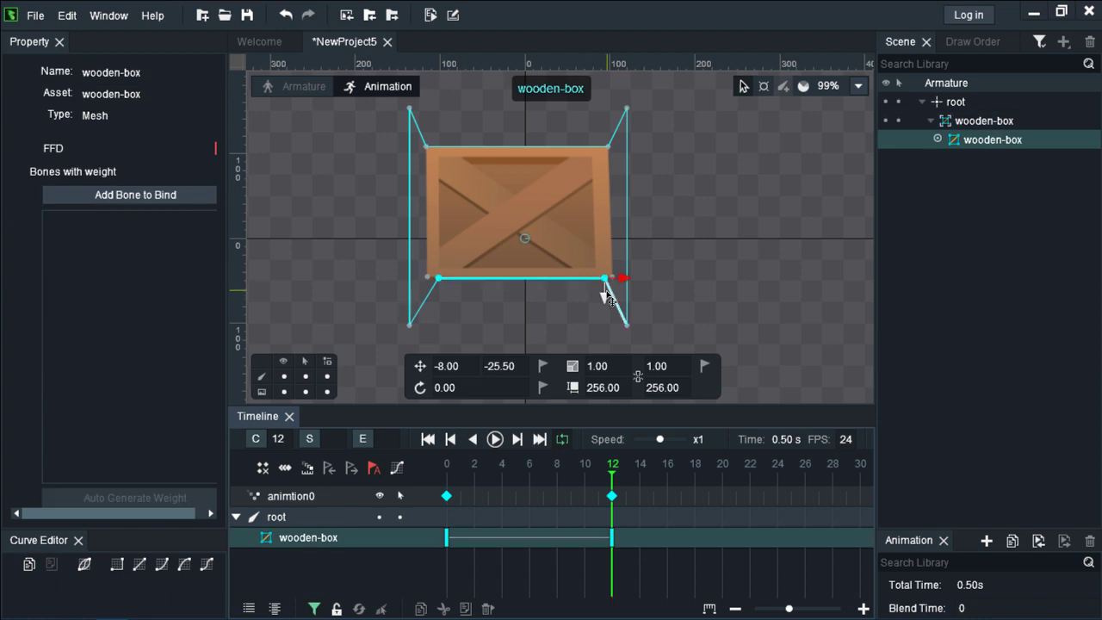
{"action": "left_click_drag", "start_coordinate": [607, 299], "coordinate": [606, 297]}
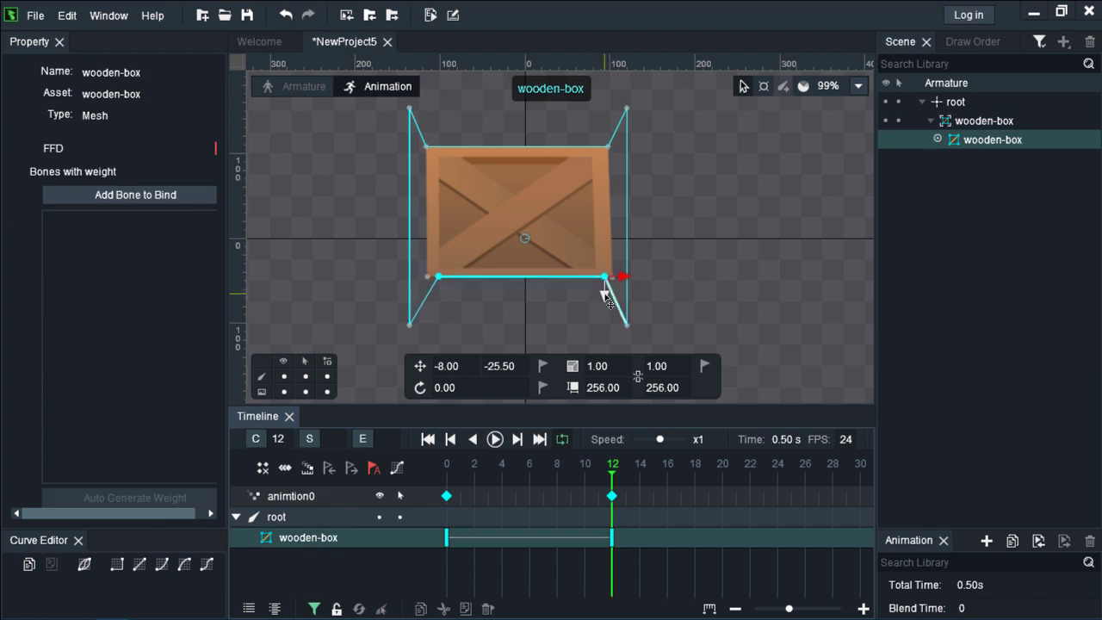
Step: Select the bottom-edge points and both top corners, then lower them together
{"action": "left_click", "coordinate": [607, 284]}
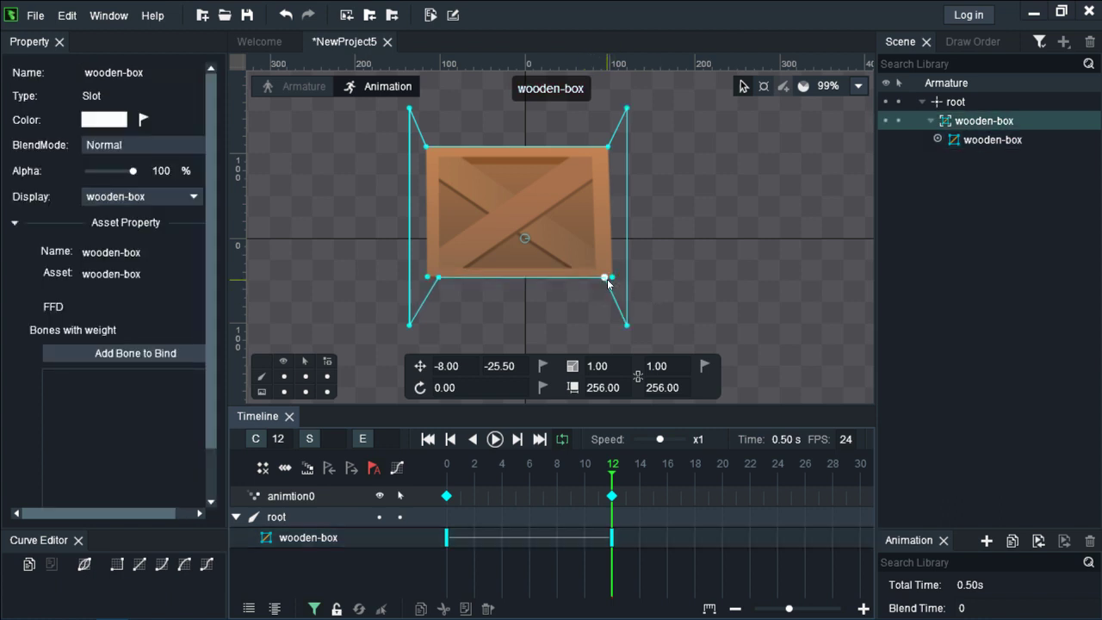
{"action": "left_click", "coordinate": [606, 279]}
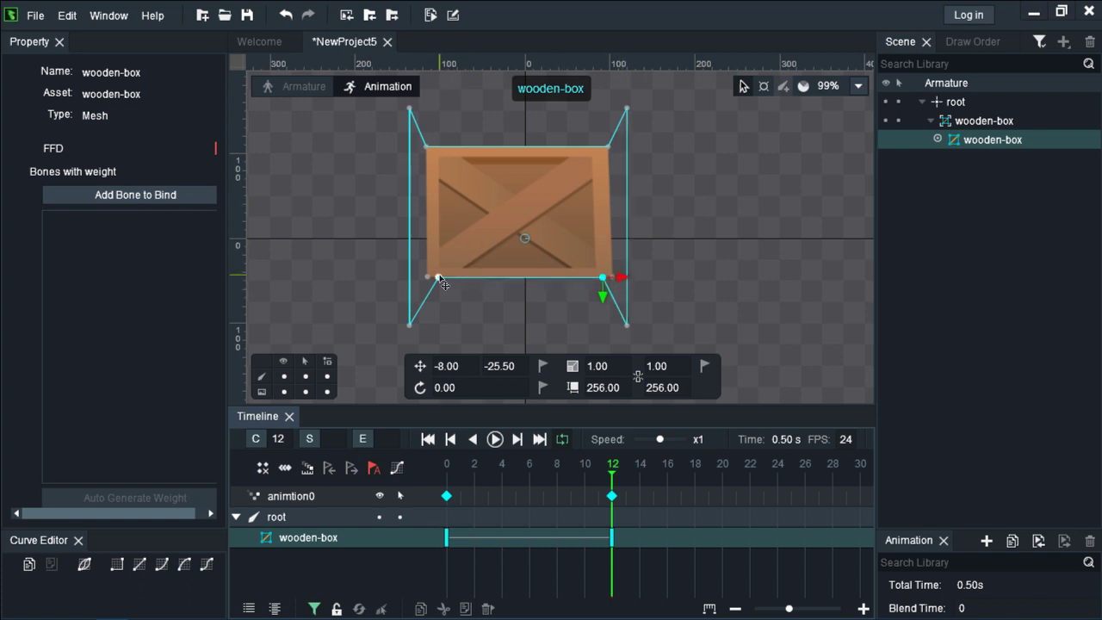
{"action": "left_click", "coordinate": [603, 277], "text": "shift"}
{"action": "left_click", "coordinate": [611, 277], "text": "shift"}
{"action": "left_click", "coordinate": [428, 277], "text": "shift"}
{"action": "left_click", "coordinate": [427, 148], "text": "shift"}
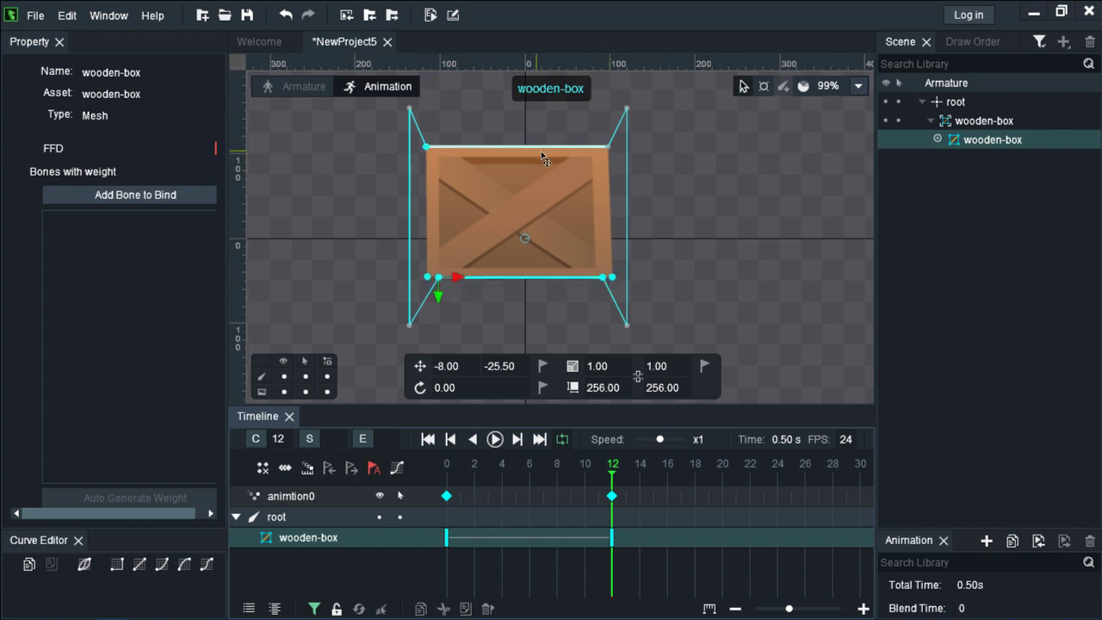
{"action": "left_click", "coordinate": [608, 147], "text": "shift"}
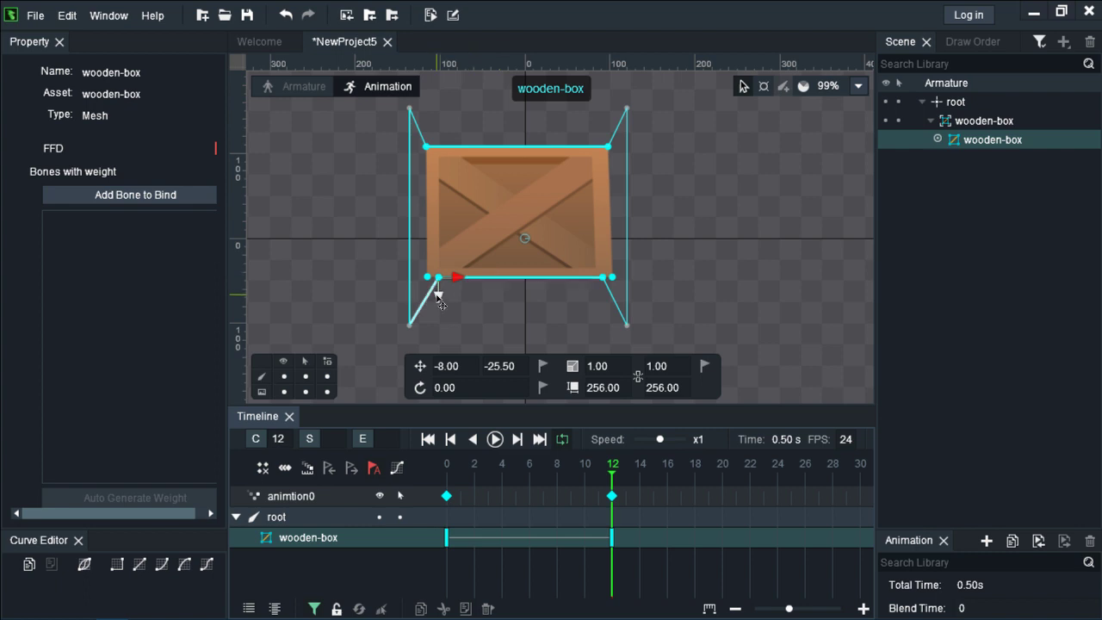
{"action": "left_click_drag", "start_coordinate": [439, 297], "coordinate": [438, 305]}
{"action": "left_click", "coordinate": [681, 260]}
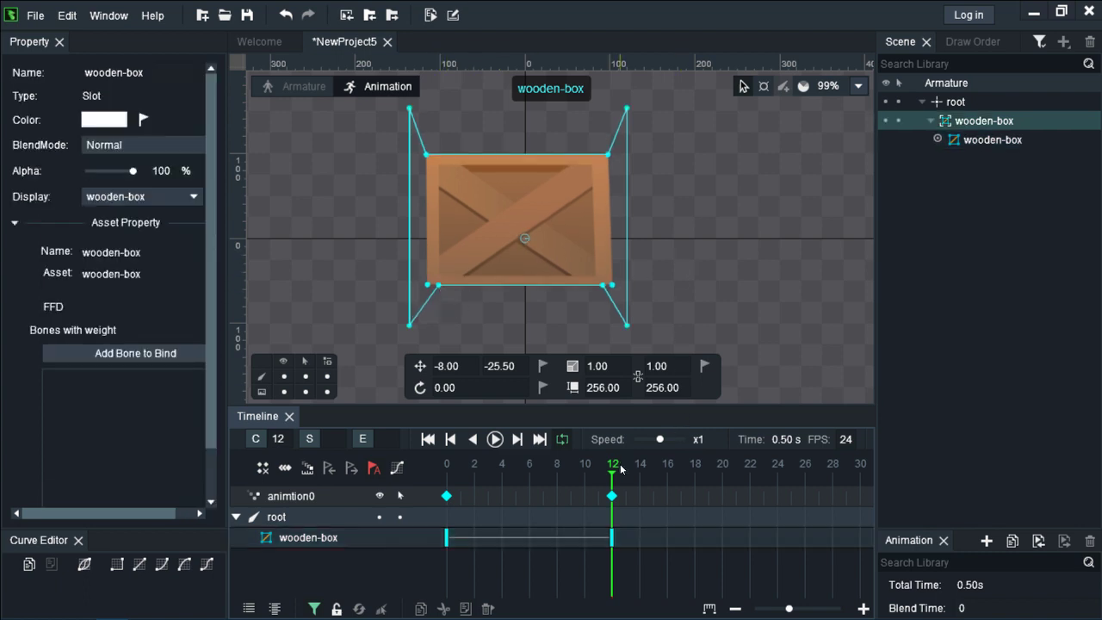
Step: Preview the tilt animation, then rewind to frame 0
{"action": "key", "text": "space"}
{"action": "key", "text": "space"}
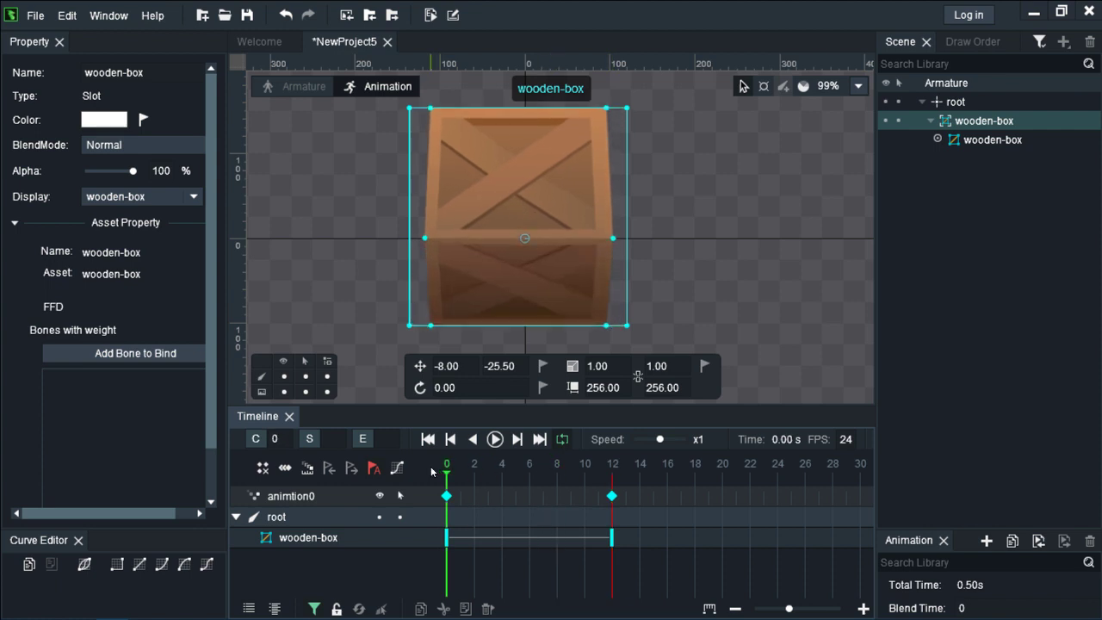
{"action": "left_click", "coordinate": [494, 439]}
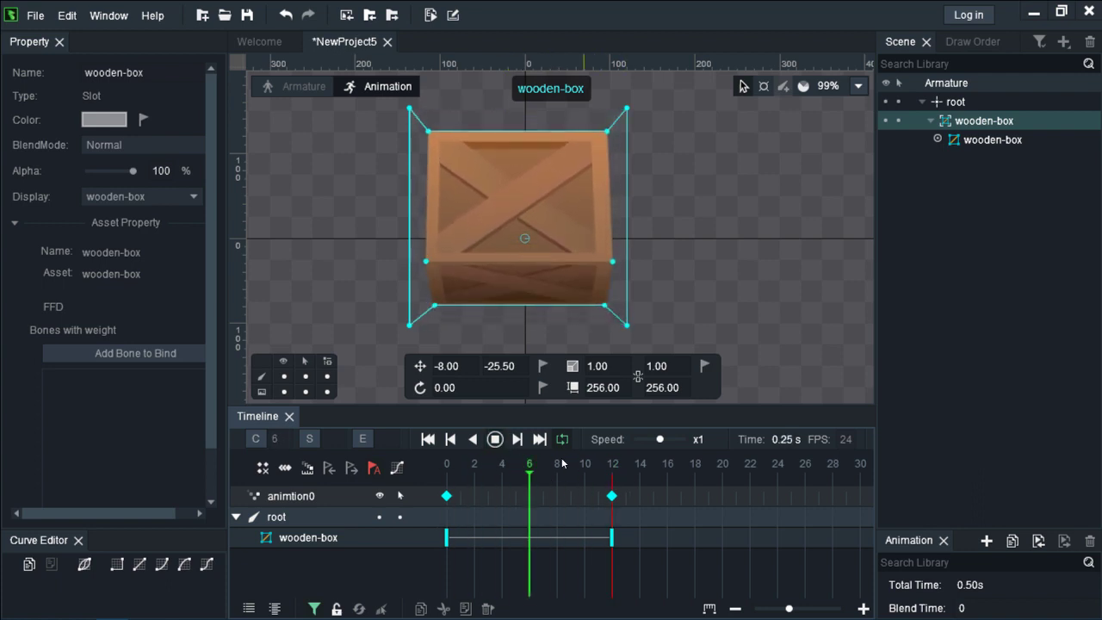
{"action": "left_click", "coordinate": [504, 441]}
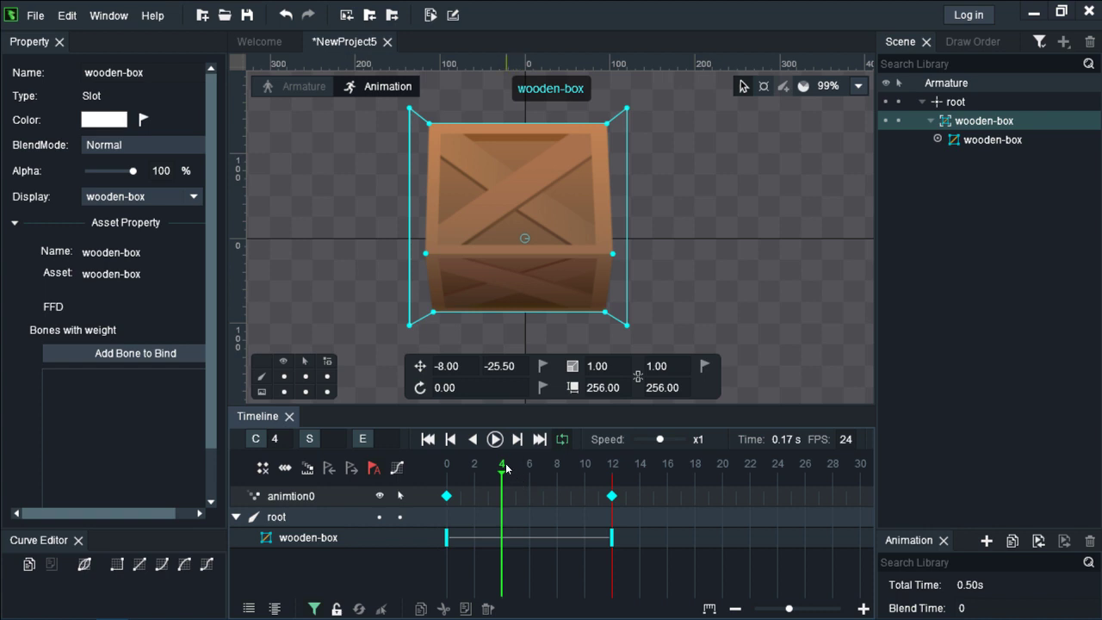
{"action": "left_click_drag", "start_coordinate": [506, 467], "coordinate": [446, 467]}
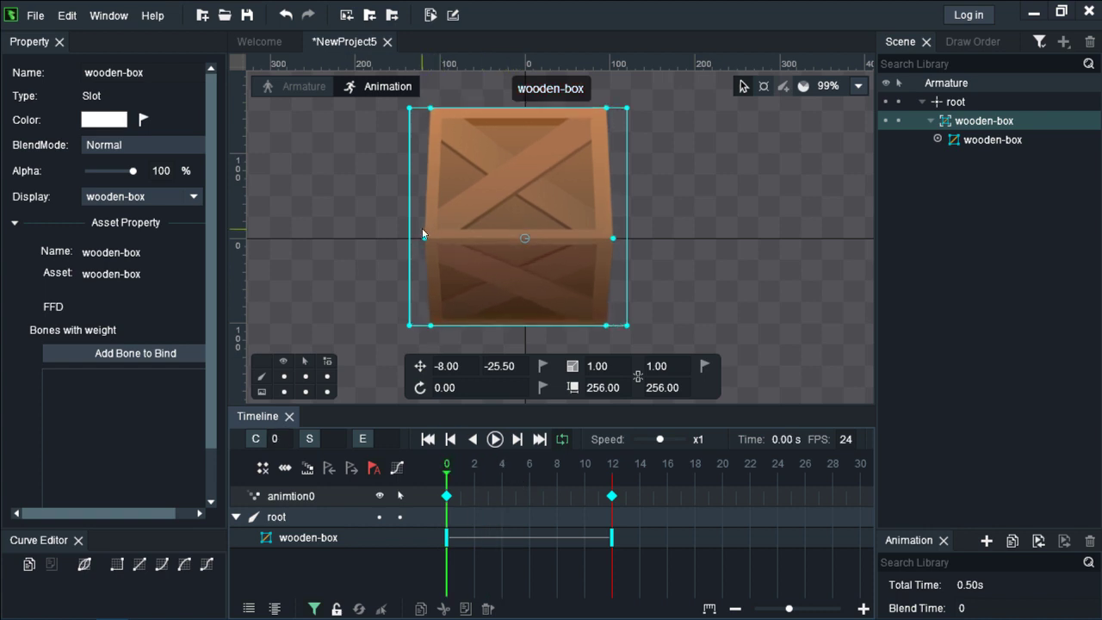
Step: At frame 0, push the left-middle and right-middle mesh points slightly outward
{"action": "left_click", "coordinate": [426, 238]}
{"action": "left_click_drag", "start_coordinate": [444, 240], "coordinate": [439, 241]}
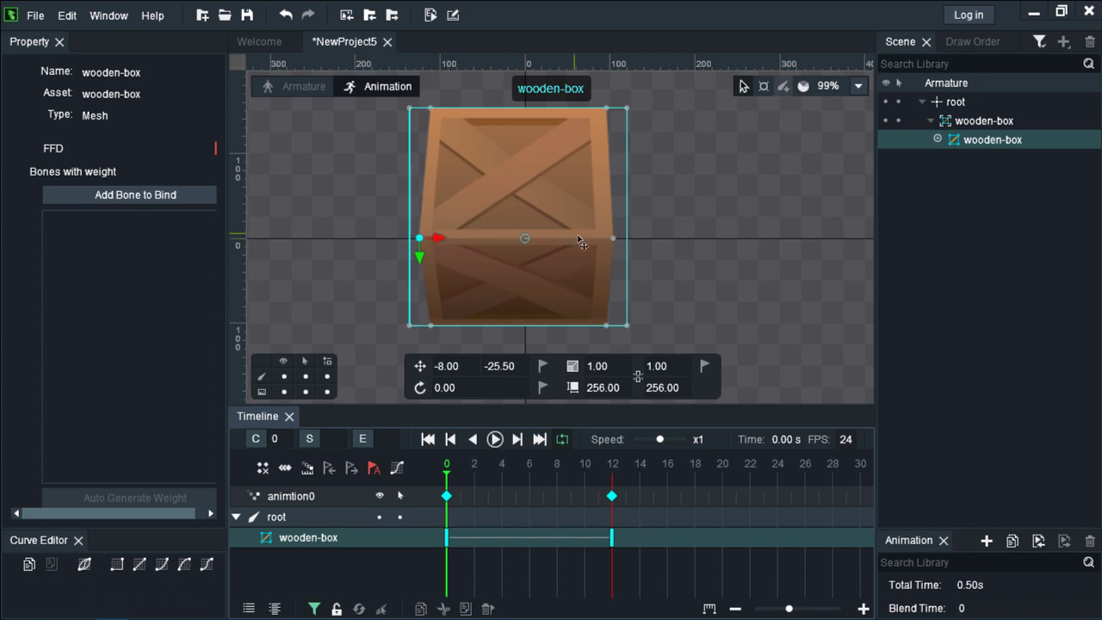
{"action": "left_click", "coordinate": [612, 240]}
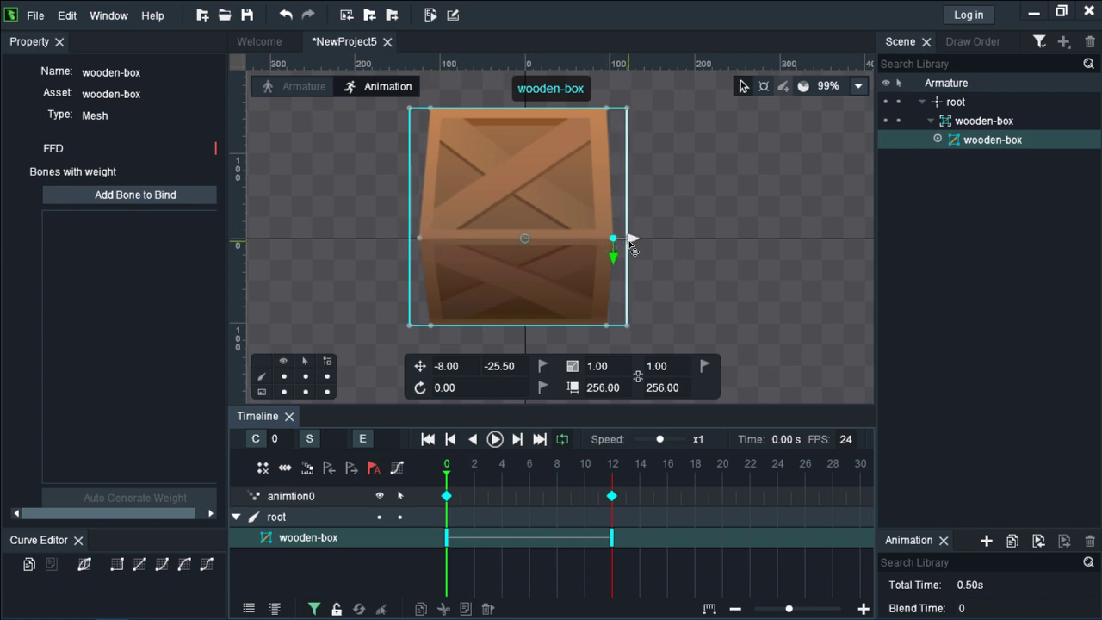
{"action": "left_click_drag", "start_coordinate": [632, 249], "coordinate": [640, 248]}
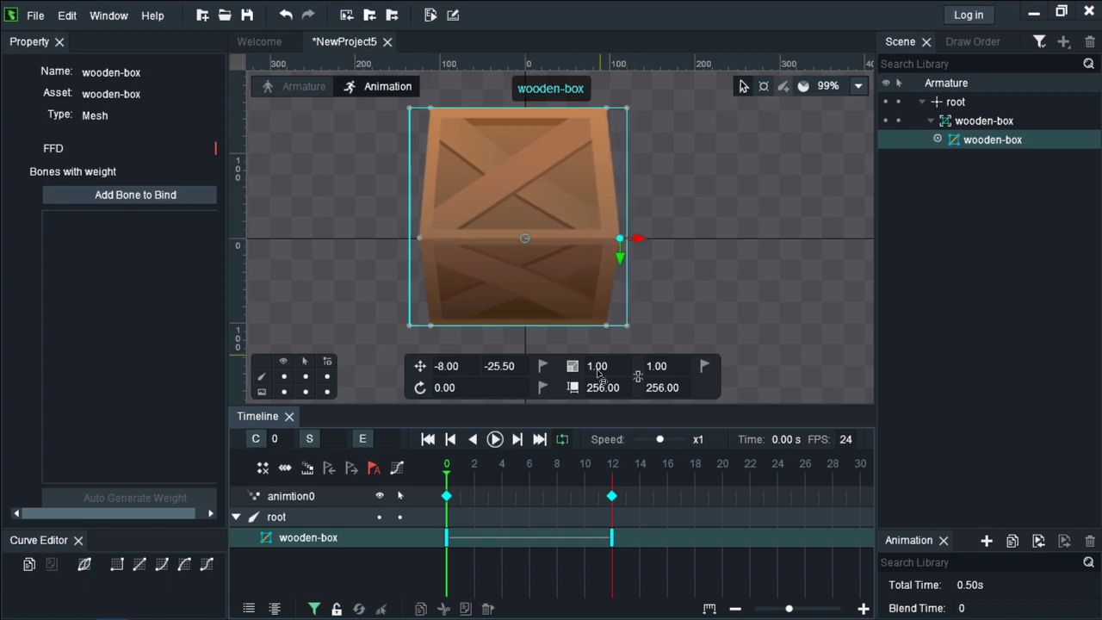
Step: Preview again, view frame 12, and set preview speed to x0.2
{"action": "left_click", "coordinate": [495, 439]}
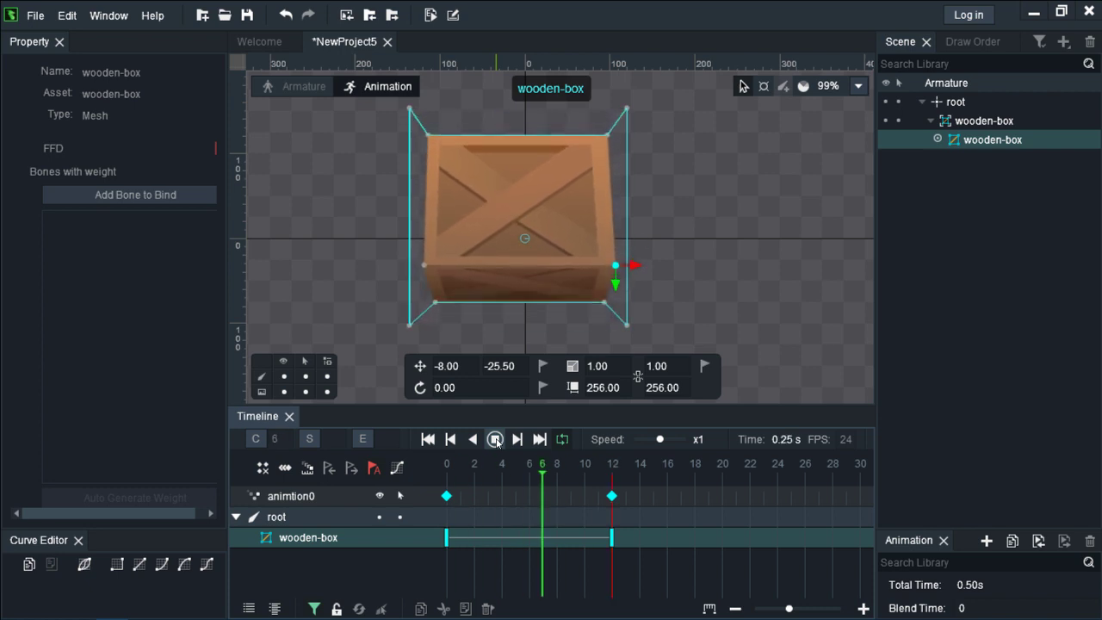
{"action": "left_click", "coordinate": [498, 441]}
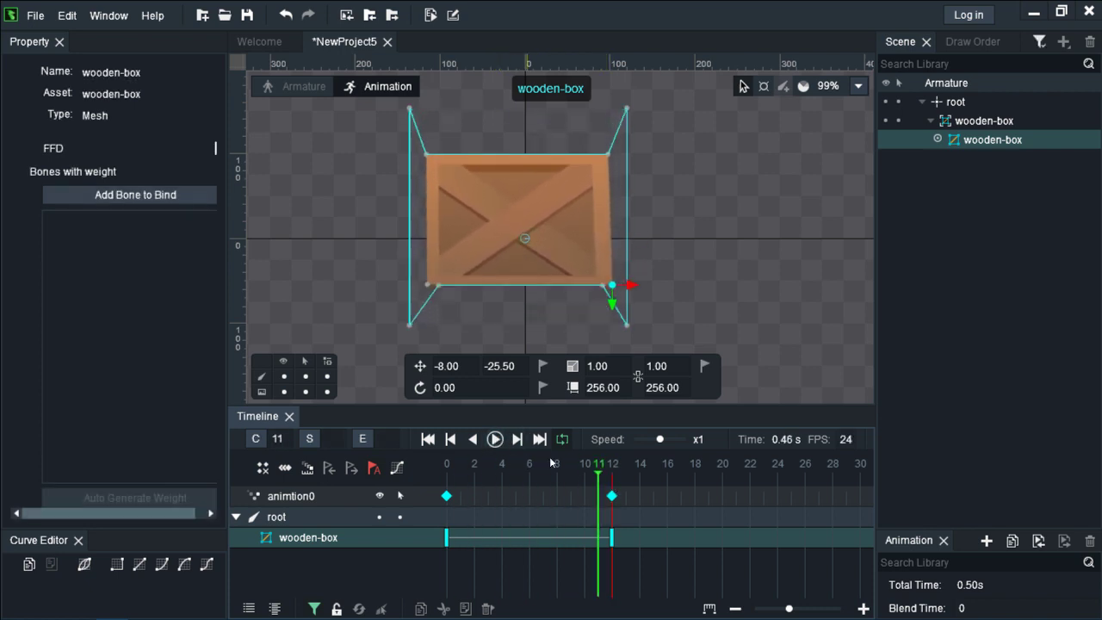
{"action": "left_click_drag", "start_coordinate": [598, 468], "coordinate": [610, 466]}
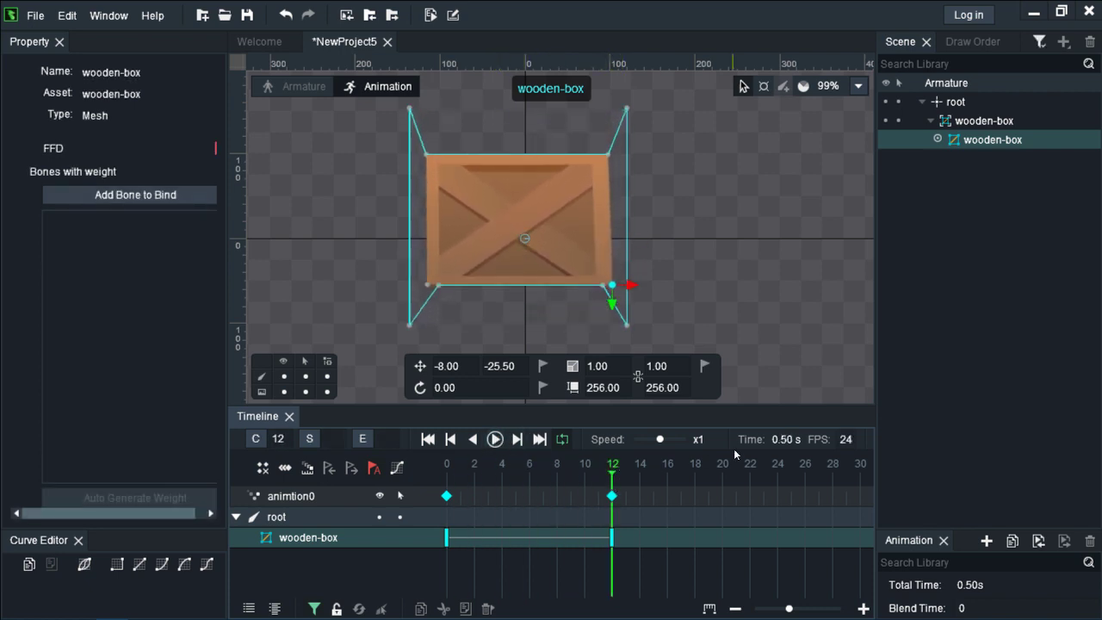
{"action": "left_click_drag", "start_coordinate": [663, 441], "coordinate": [649, 440]}
Step: Replay the animation at x0.2 and review the poses at frames 0, 12 and 16
{"action": "left_click", "coordinate": [503, 441]}
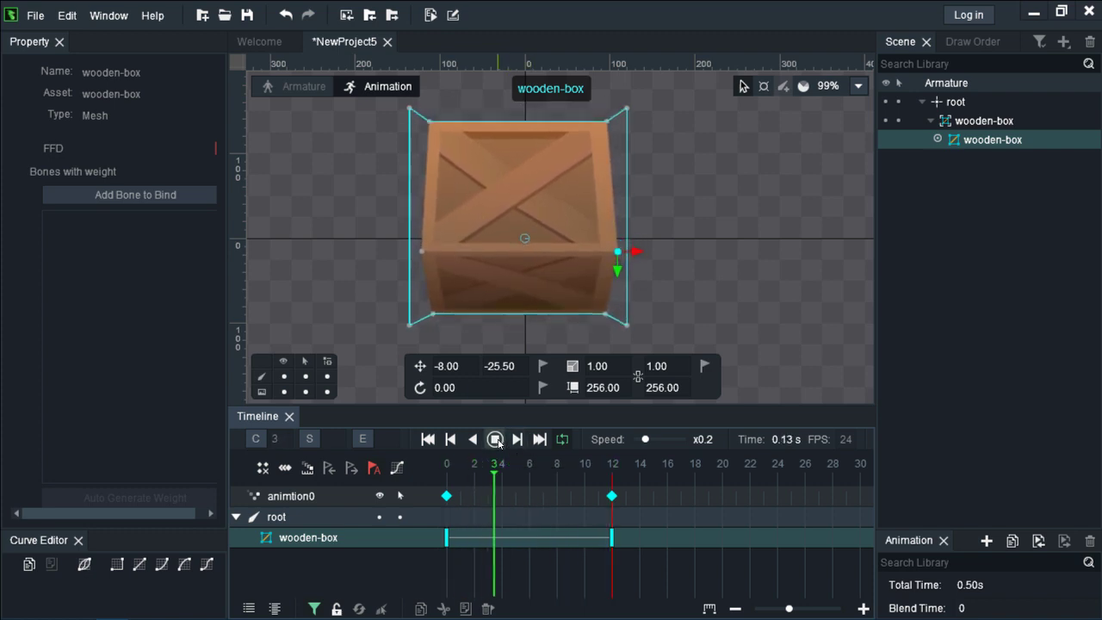
{"action": "left_click", "coordinate": [495, 439]}
{"action": "left_click_drag", "start_coordinate": [529, 470], "coordinate": [448, 475]}
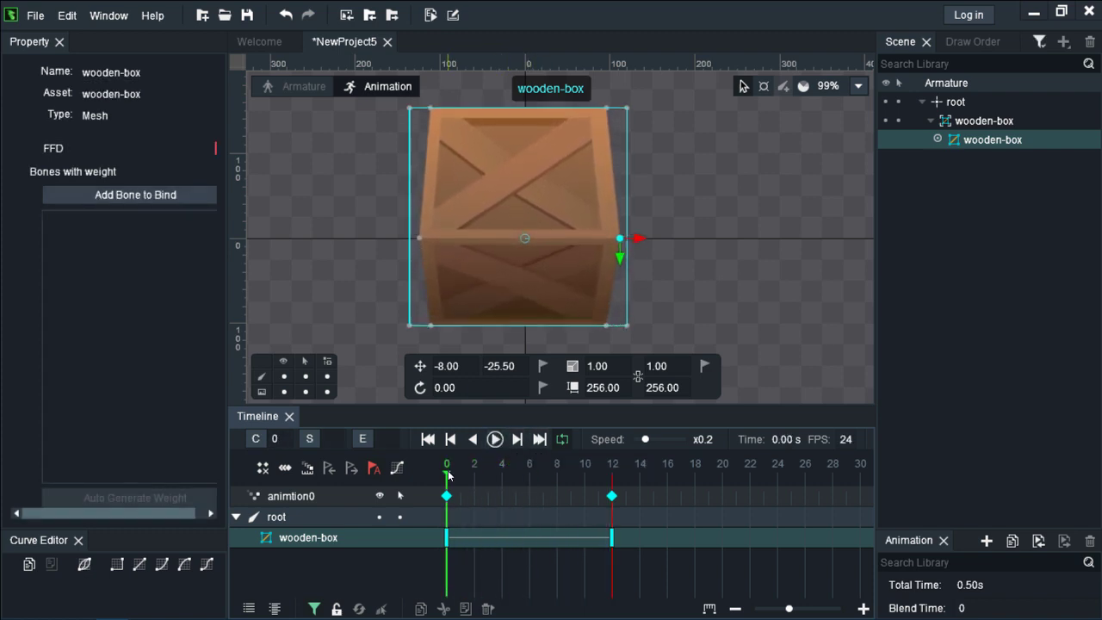
{"action": "left_click", "coordinate": [613, 470]}
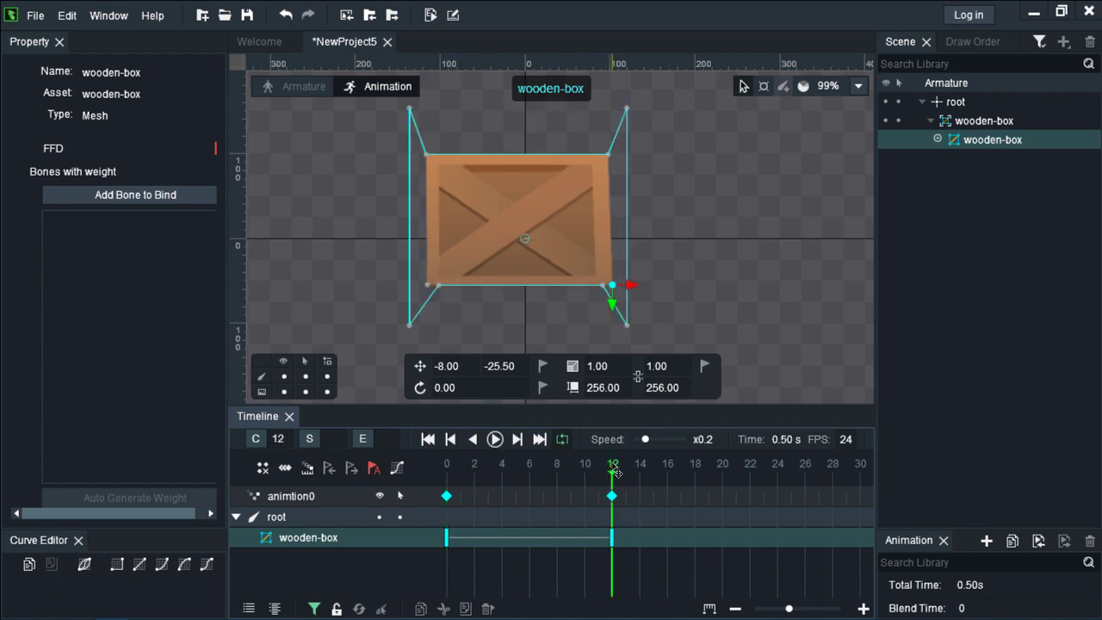
{"action": "left_click", "coordinate": [434, 162]}
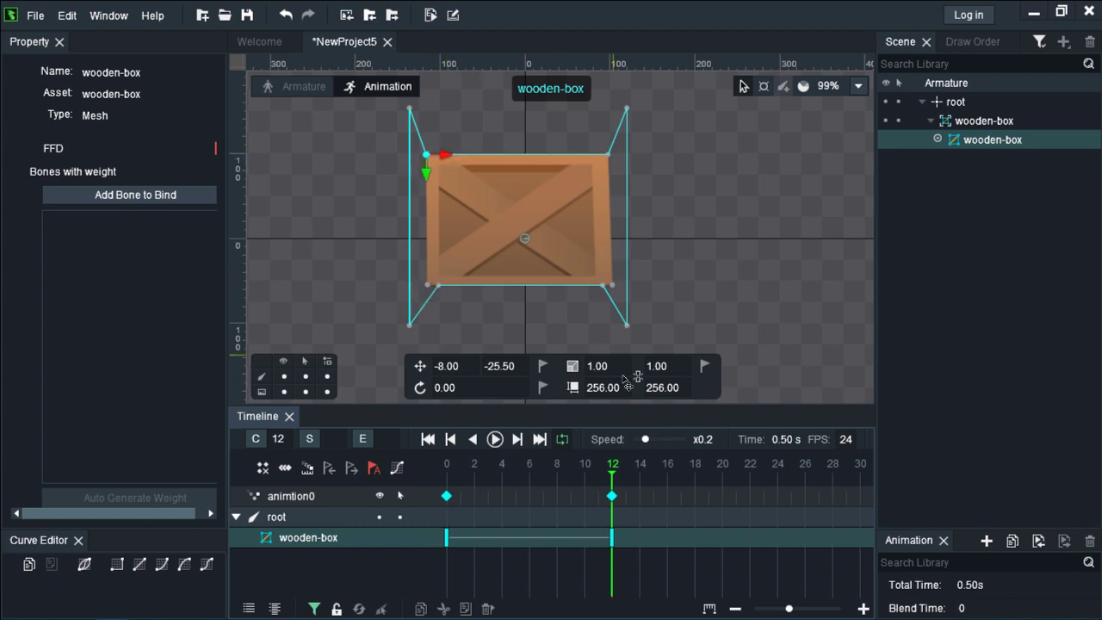
{"action": "left_click", "coordinate": [668, 466]}
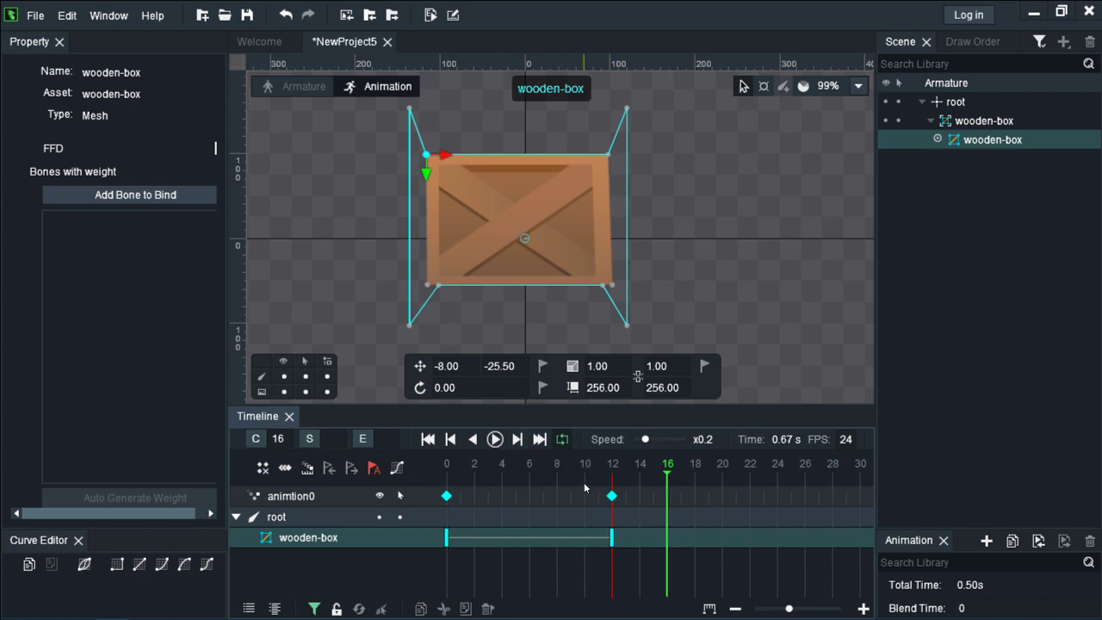
Step: Copy the frame-12 tilted keyframe and paste it at frame 16
{"action": "left_click", "coordinate": [611, 538]}
{"action": "right_click", "coordinate": [611, 538]}
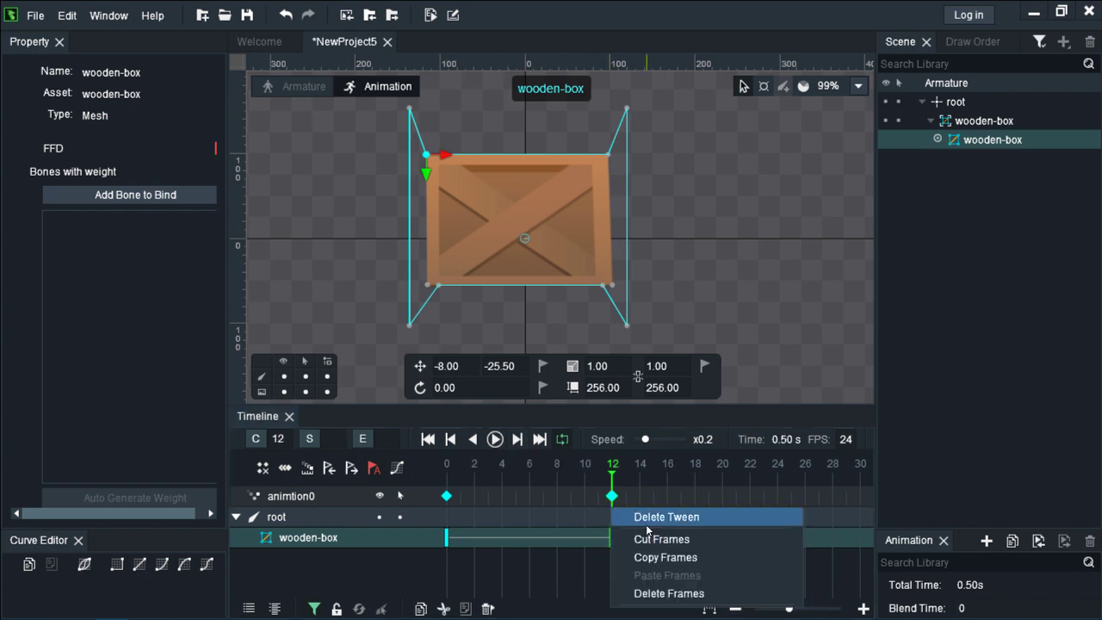
{"action": "left_click", "coordinate": [647, 557]}
{"action": "left_click", "coordinate": [645, 469]}
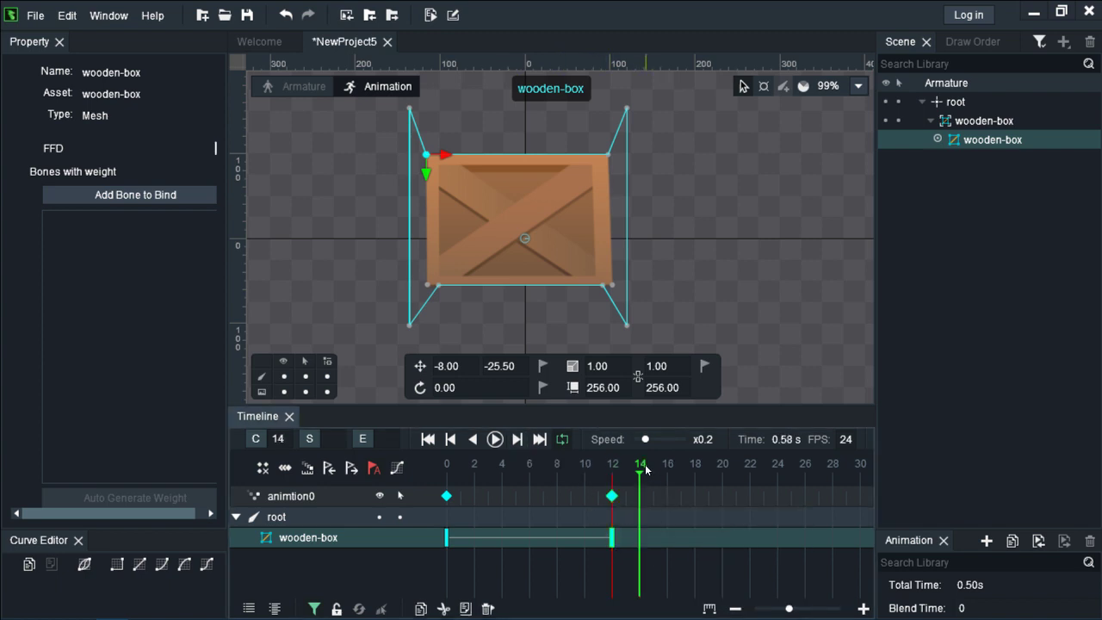
{"action": "left_click", "coordinate": [666, 469]}
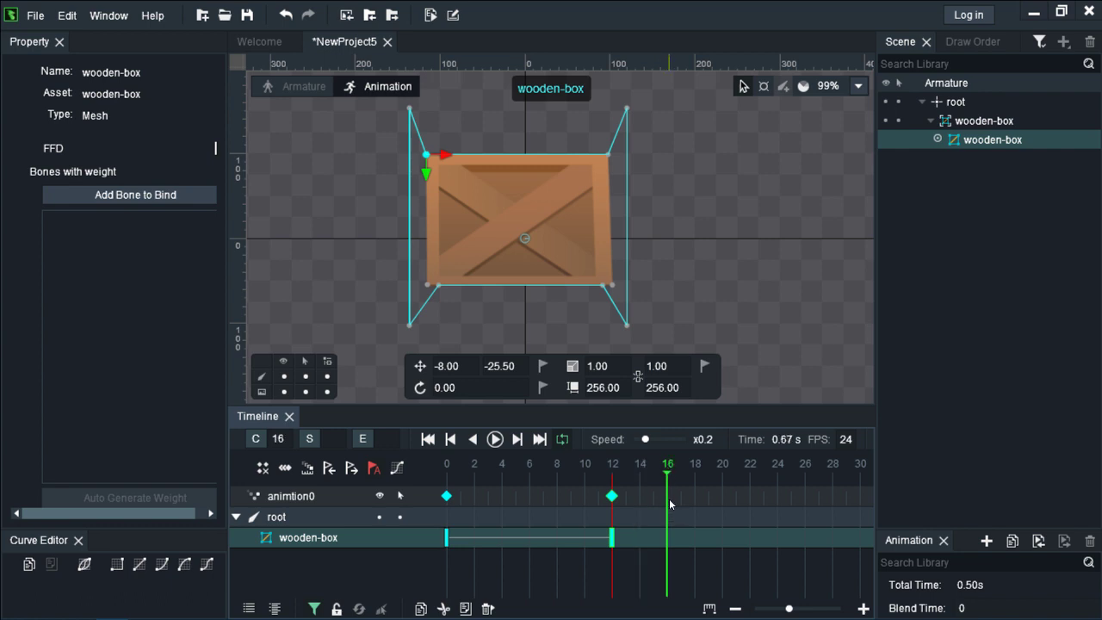
{"action": "right_click", "coordinate": [667, 537]}
{"action": "left_click", "coordinate": [680, 567]}
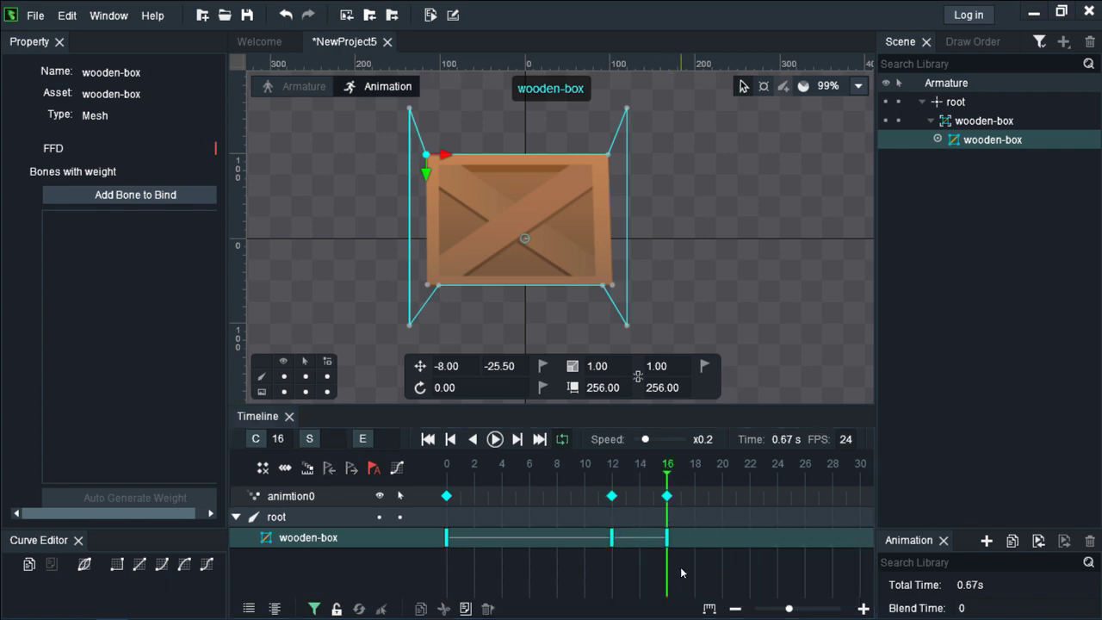
Step: Copy the frame-0 rest keyframe and paste it at frame 2
{"action": "left_click", "coordinate": [475, 470]}
{"action": "left_click", "coordinate": [501, 468]}
{"action": "left_click", "coordinate": [480, 468]}
{"action": "left_click", "coordinate": [447, 538]}
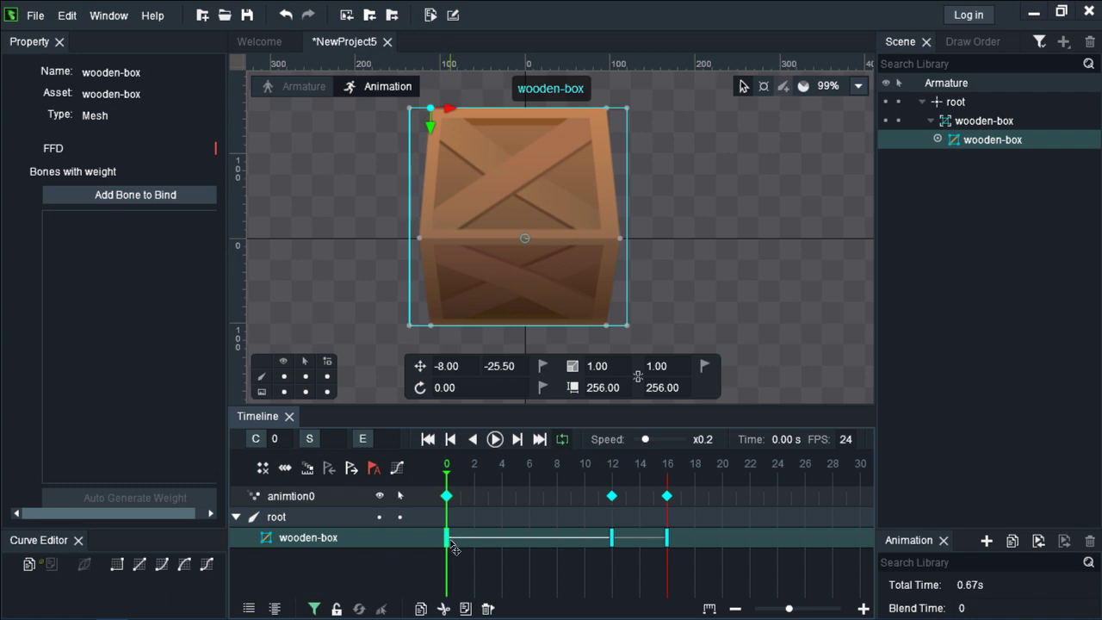
{"action": "right_click", "coordinate": [454, 549]}
{"action": "left_click", "coordinate": [472, 556]}
{"action": "left_click", "coordinate": [479, 468]}
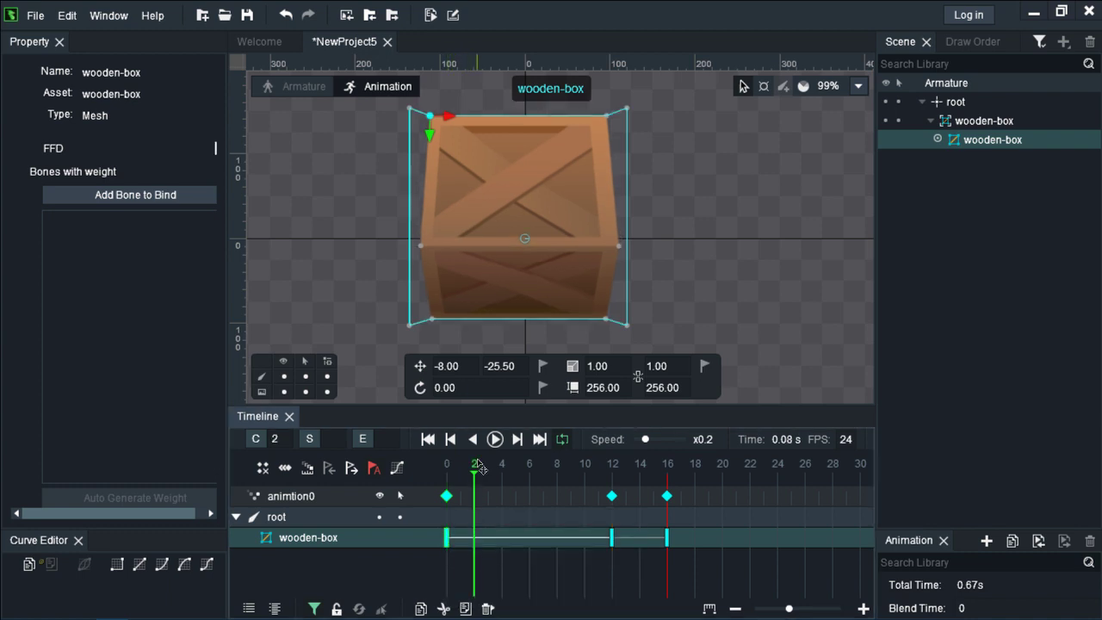
{"action": "right_click", "coordinate": [478, 544]}
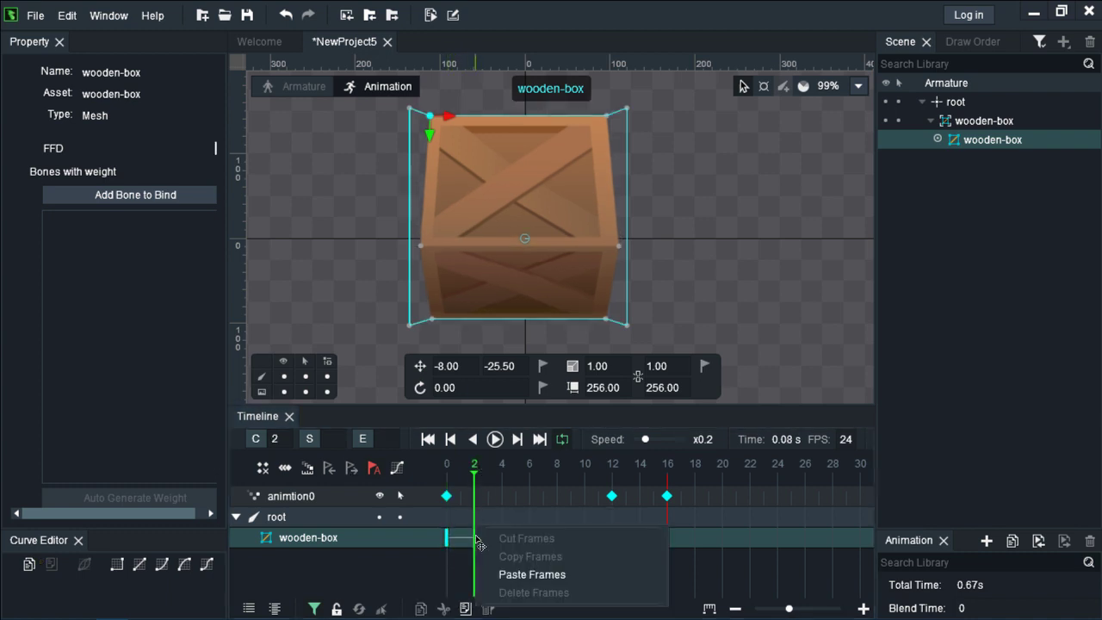
{"action": "left_click", "coordinate": [501, 573]}
Step: Move the tilted keyframes from frames 12 and 16 to frames 18 and 20
{"action": "left_click", "coordinate": [611, 499]}
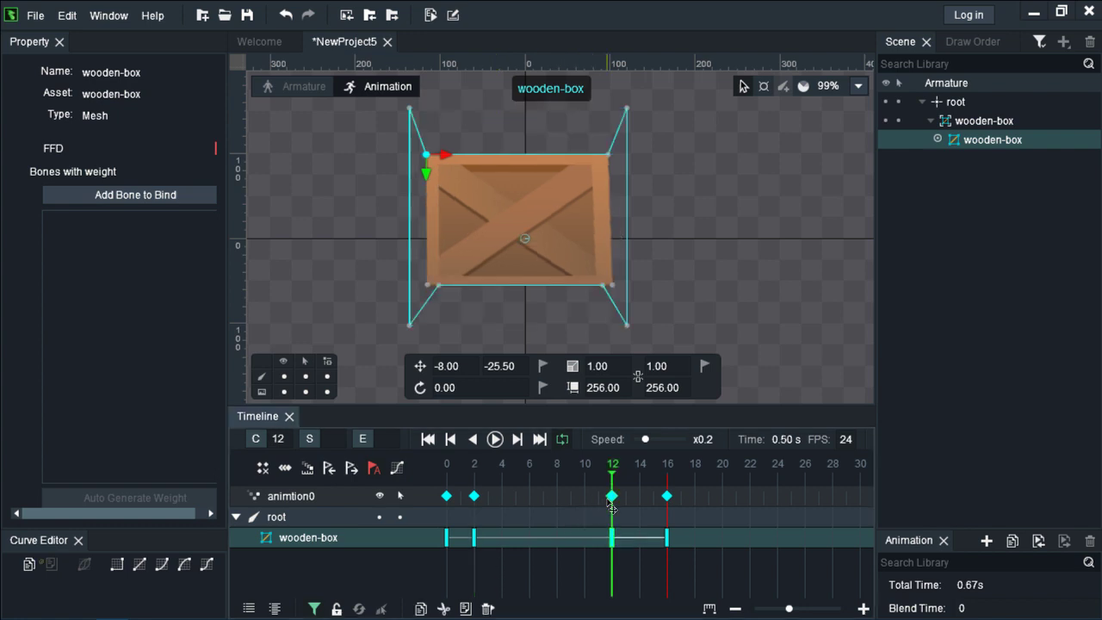
{"action": "left_click_drag", "start_coordinate": [617, 504], "coordinate": [645, 504]}
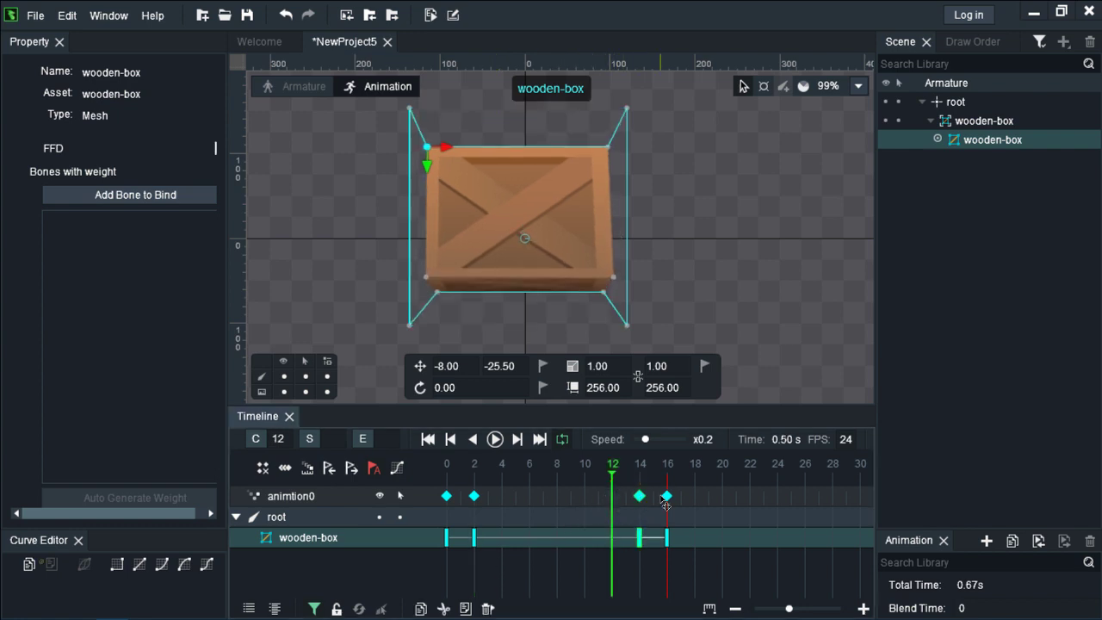
{"action": "left_click", "coordinate": [666, 503]}
{"action": "left_click", "coordinate": [641, 499]}
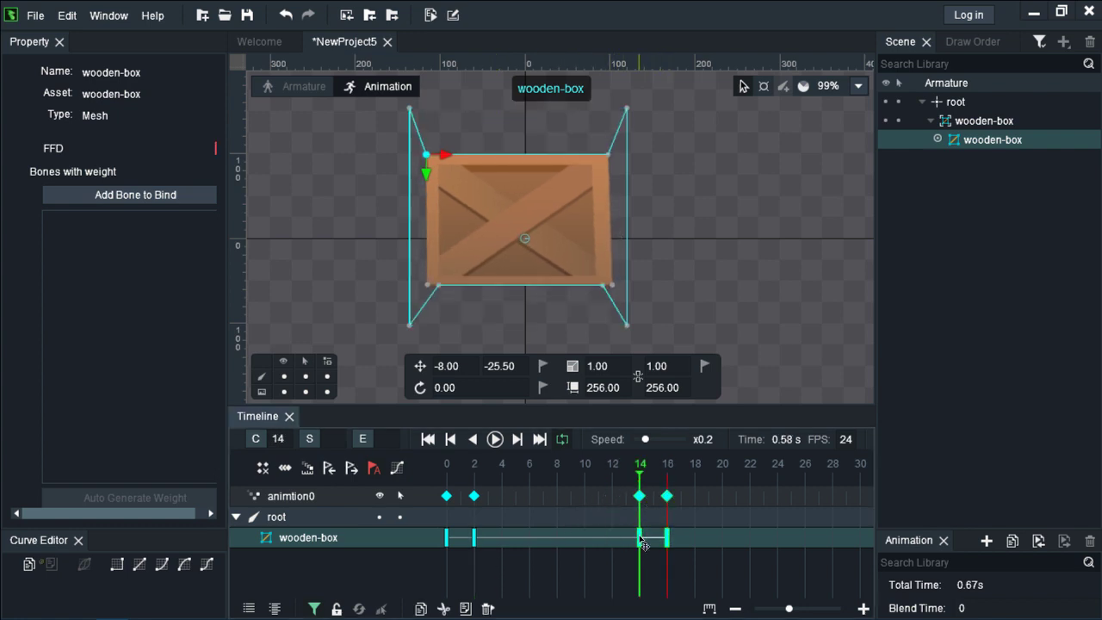
{"action": "left_click_drag", "start_coordinate": [671, 503], "coordinate": [721, 504]}
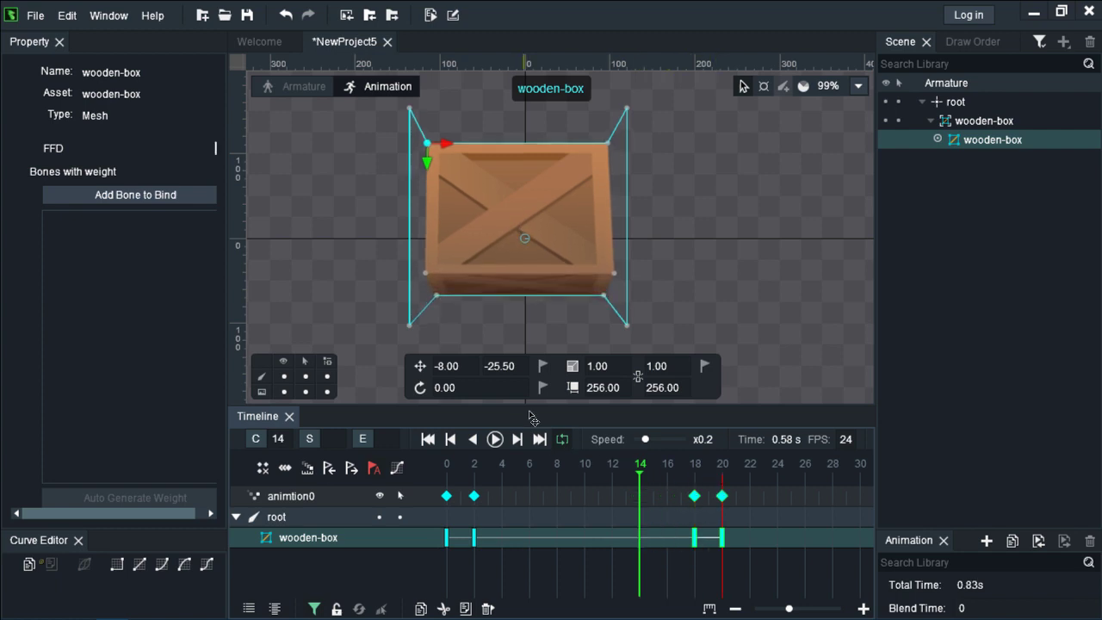
{"action": "left_click", "coordinate": [495, 439]}
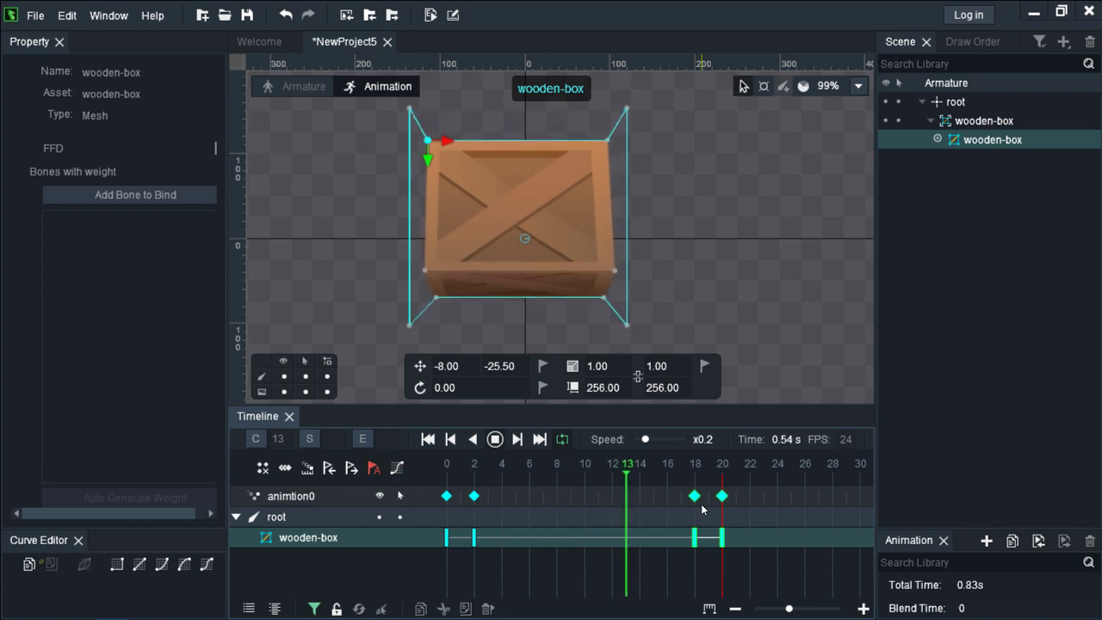
{"action": "left_click", "coordinate": [496, 440]}
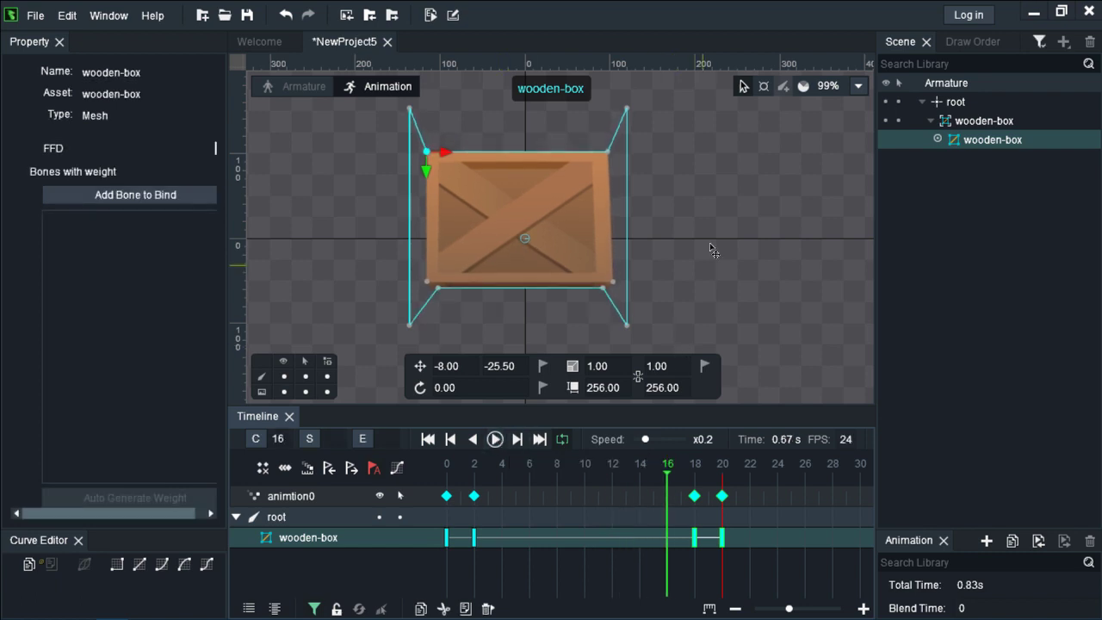
{"action": "mouse_move", "coordinate": [666, 178]}
{"action": "left_mouse_down"}
{"action": "mouse_move", "coordinate": [706, 180]}
{"action": "mouse_move", "coordinate": [663, 181]}
{"action": "mouse_move", "coordinate": [678, 170]}
{"action": "left_mouse_up"}
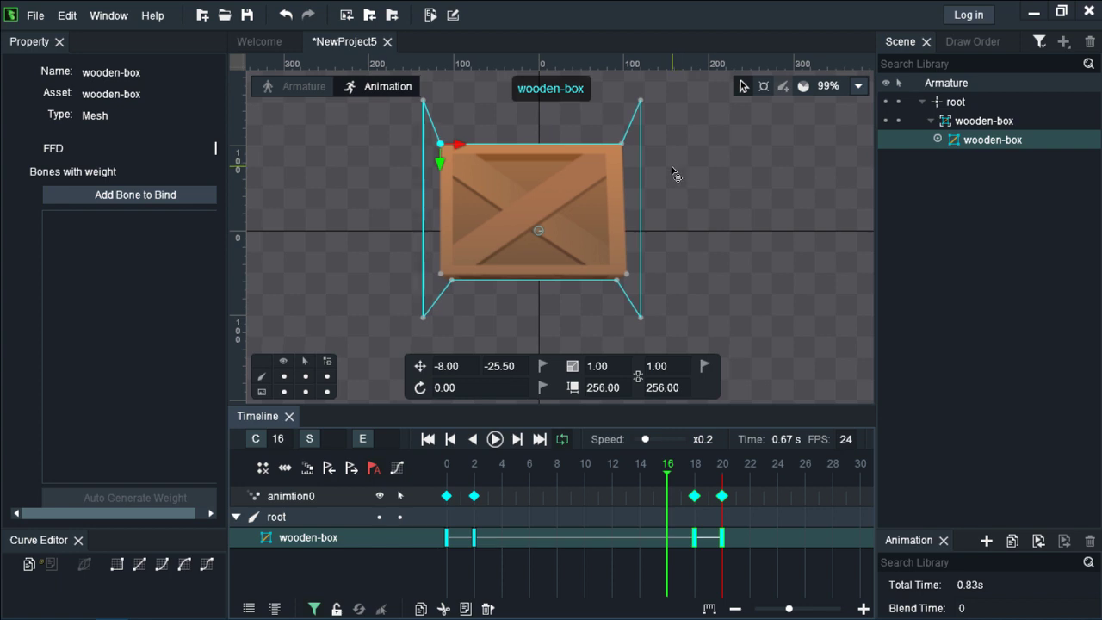